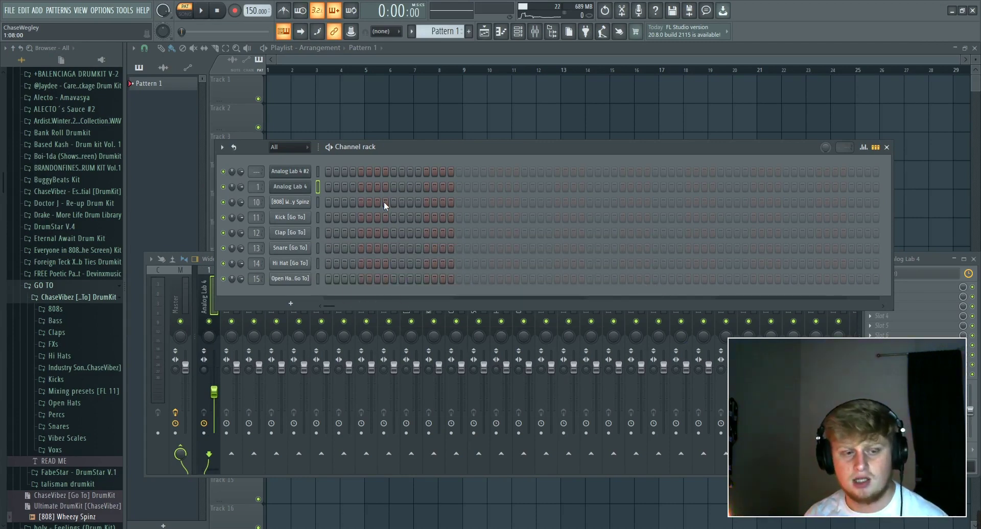
Open the Analog Lab 4 instrument and audition its Ambient Piano Pad preset.
left_click(290, 187)
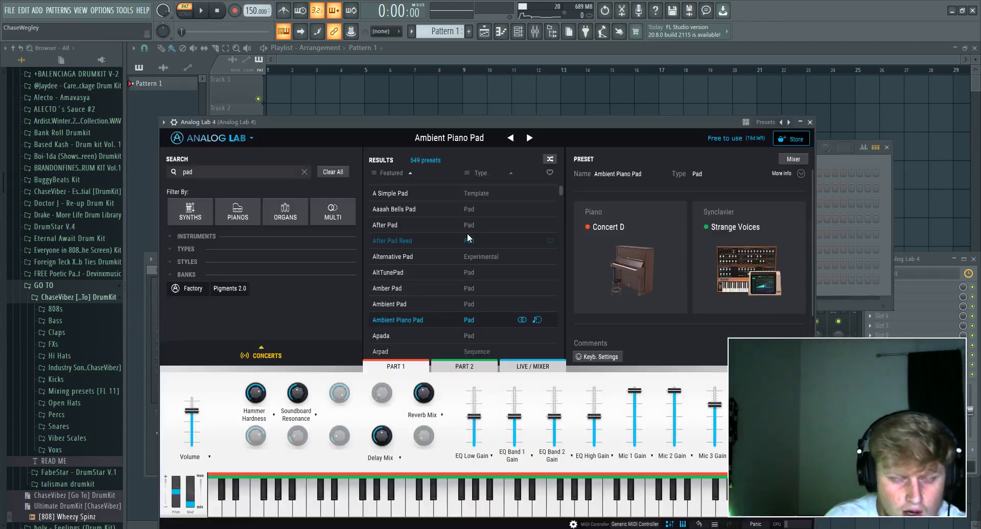
left_click(519, 31)
left_click(524, 119)
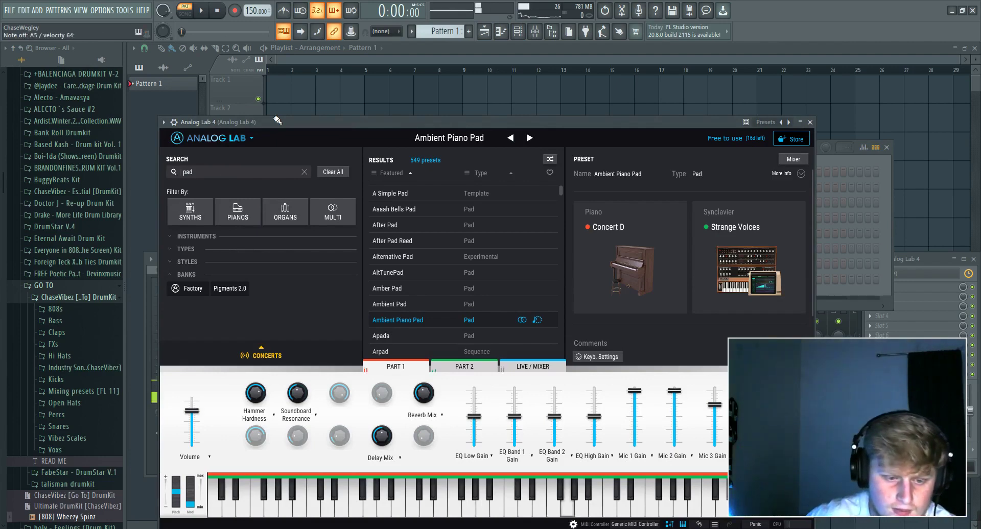
left_click(518, 31)
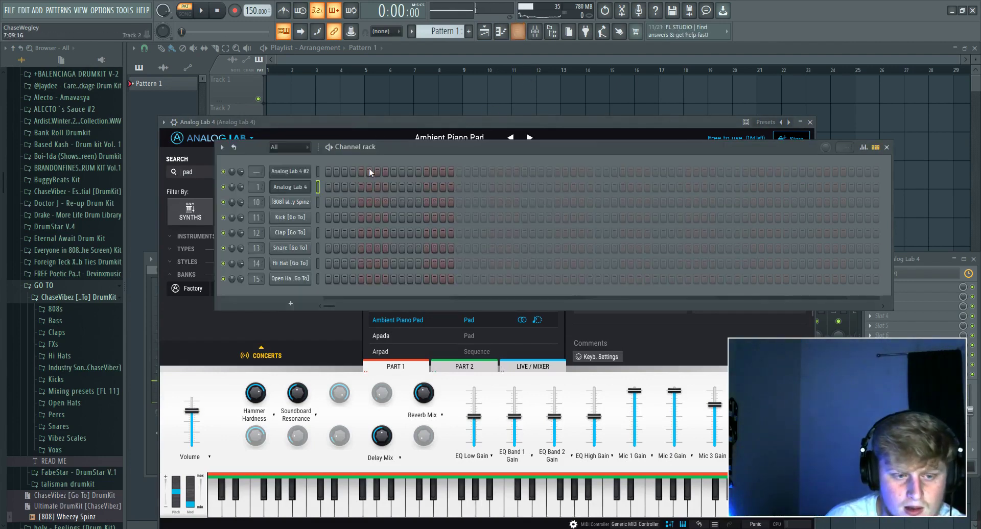
left_click(466, 127)
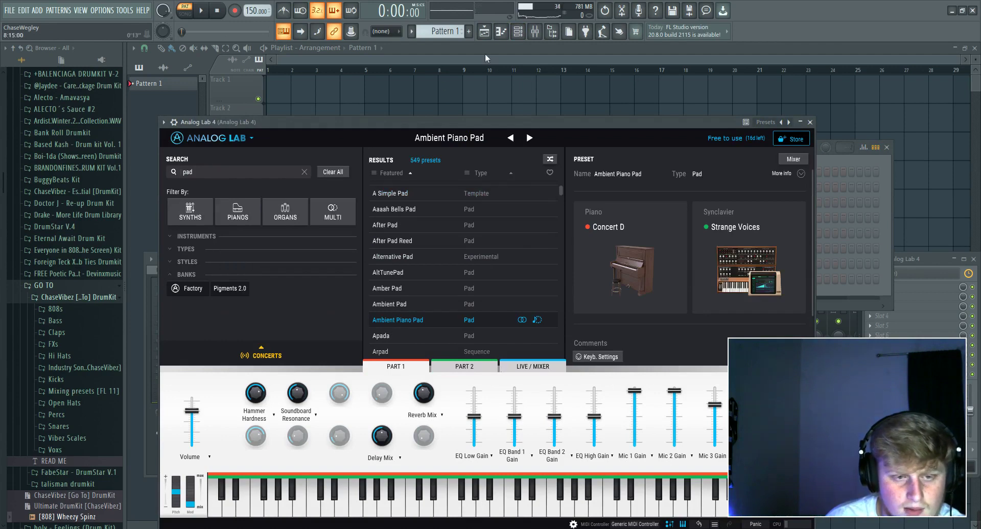
left_click(518, 31)
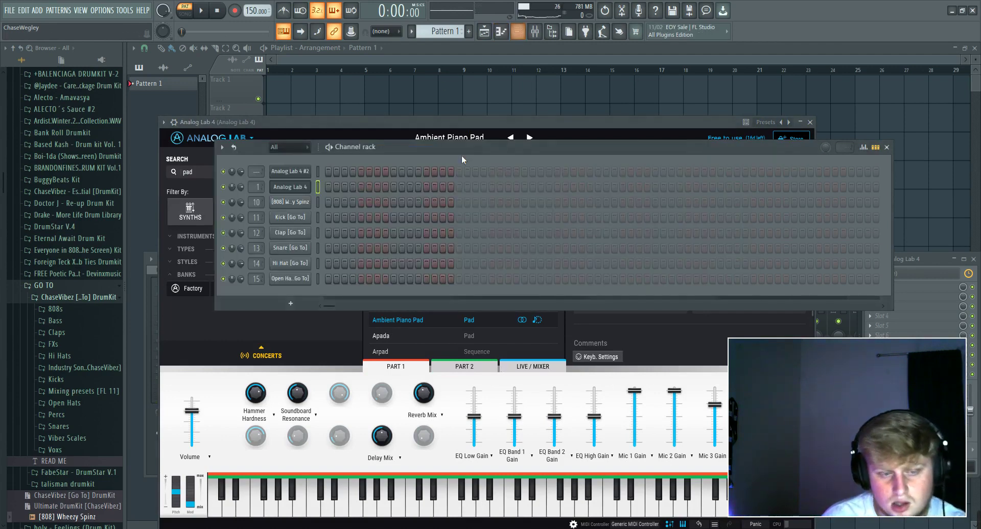
Open Analog Lab 4 #2, audition pad presets further down the results, and load a different pad sound.
right_click(298, 174)
left_click(299, 175)
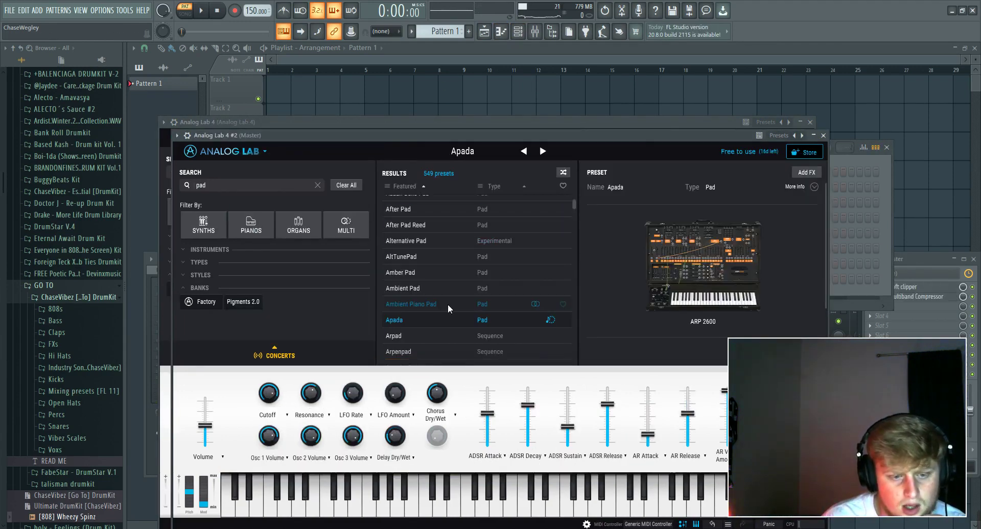
scroll(448, 306, "down", 1)
scroll(488, 314, "down", 2)
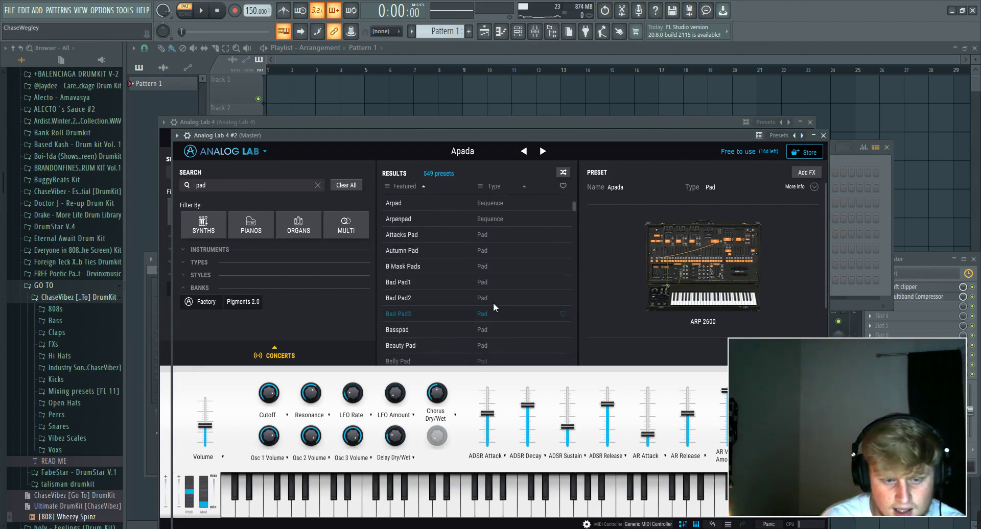
scroll(483, 296, "down", 5)
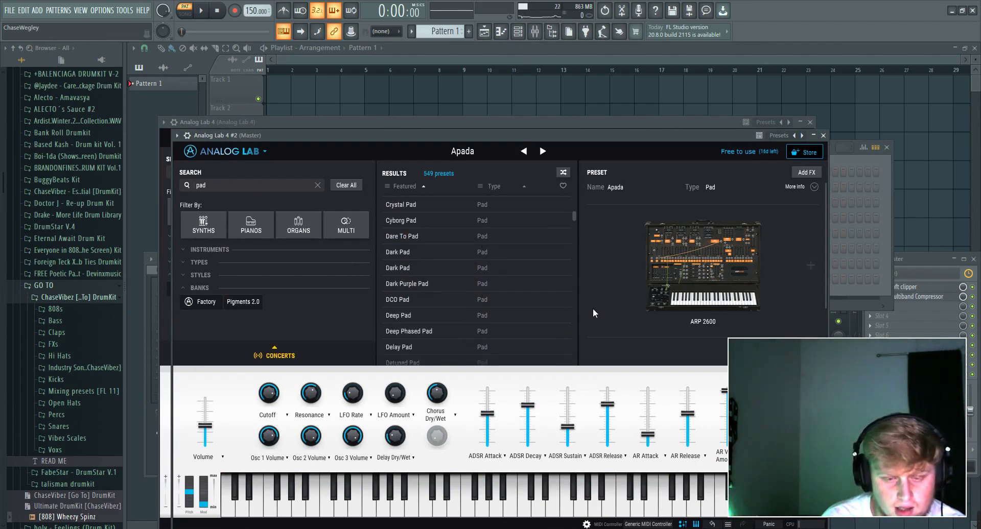
left_click(521, 252)
scroll(527, 306, "down", 15)
left_click(459, 283)
scroll(481, 278, "down", 10)
left_click(498, 276)
scroll(502, 276, "down", 15)
left_click(490, 276)
Find the C# MINOR scale in the ChaseVibez kit's Vibez Scales minor folder and add it to the channel rack.
key("F6")
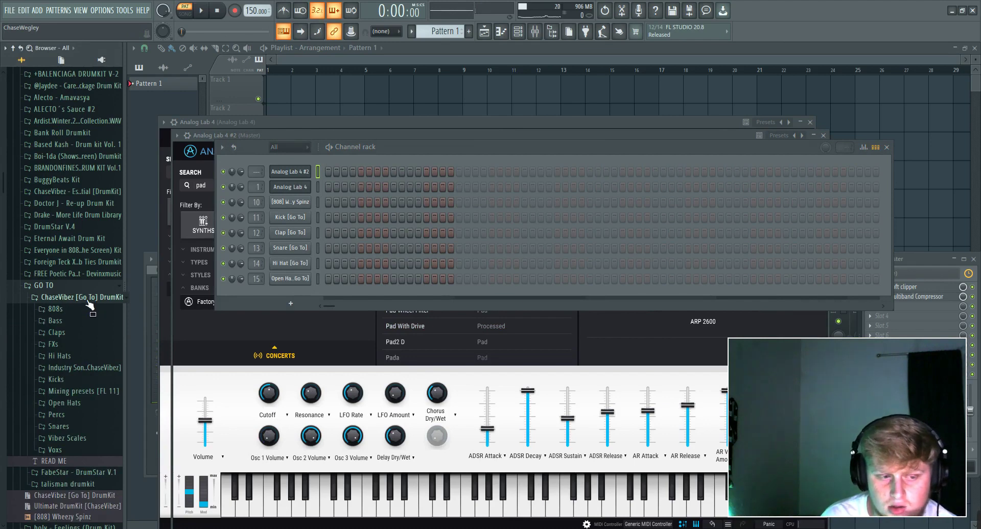
scroll(88, 302, "down", 3)
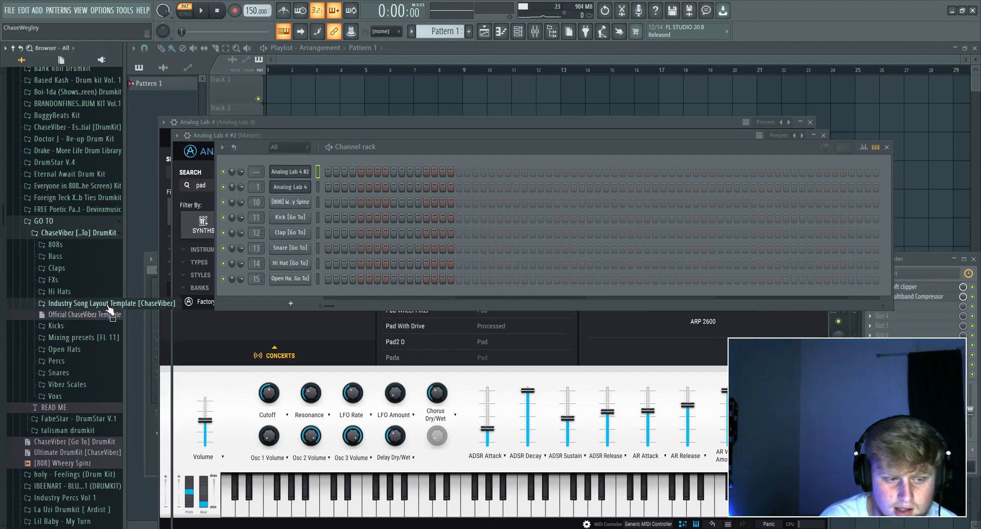
left_click(81, 328)
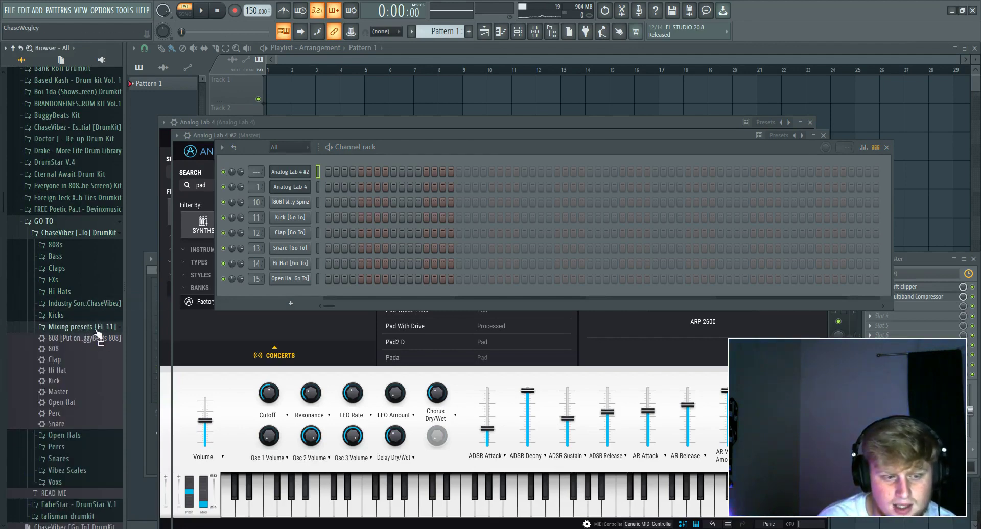
left_click(90, 331)
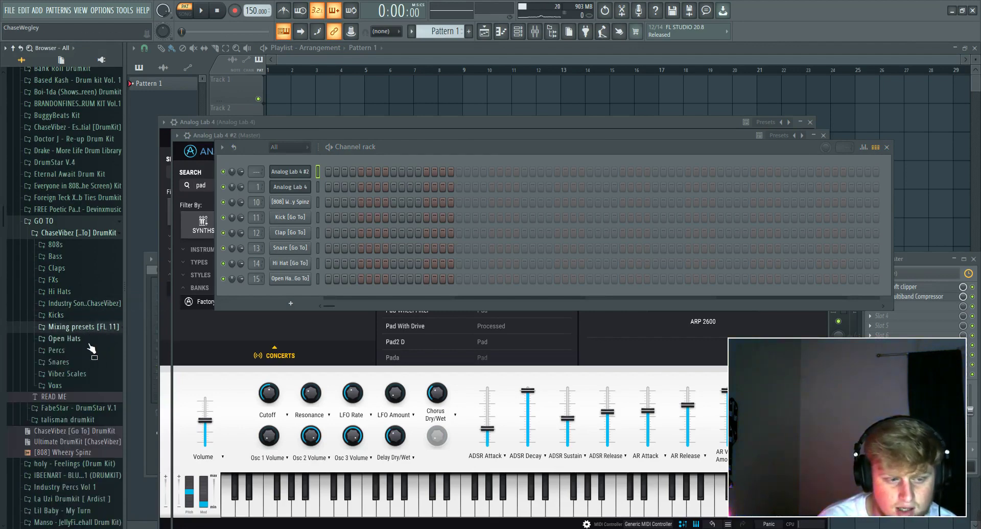
left_click(89, 333)
left_click(80, 331)
left_click(74, 338)
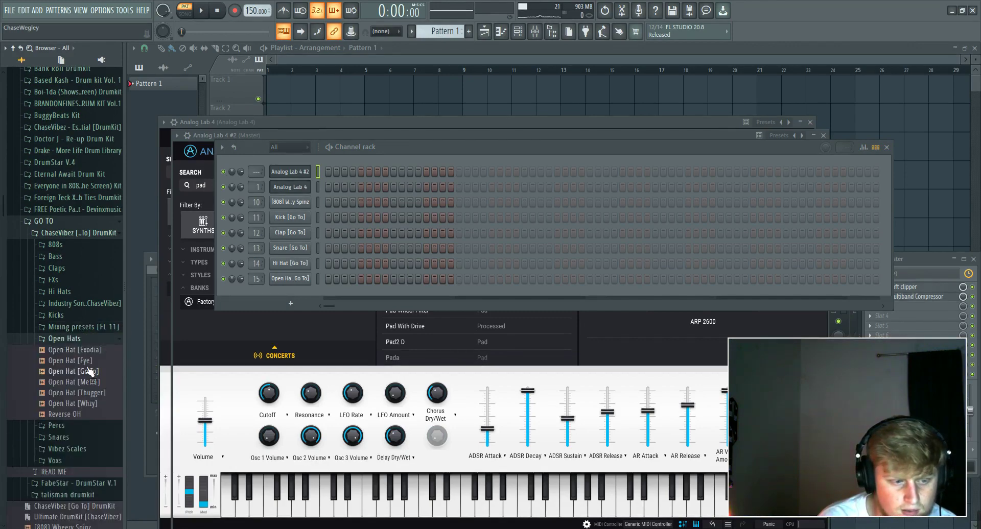
left_click(85, 339)
left_click(92, 373)
left_click(88, 398)
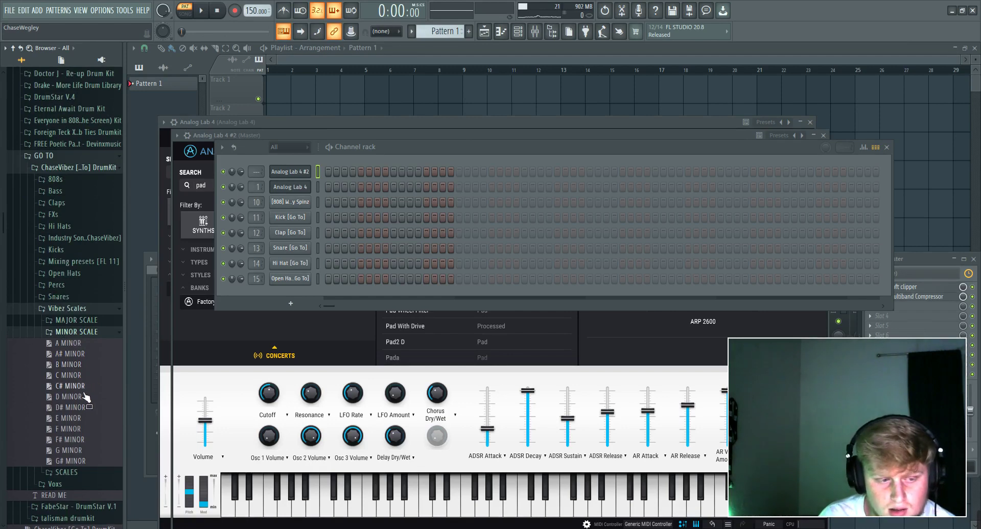
left_click_drag(123, 391, 301, 177)
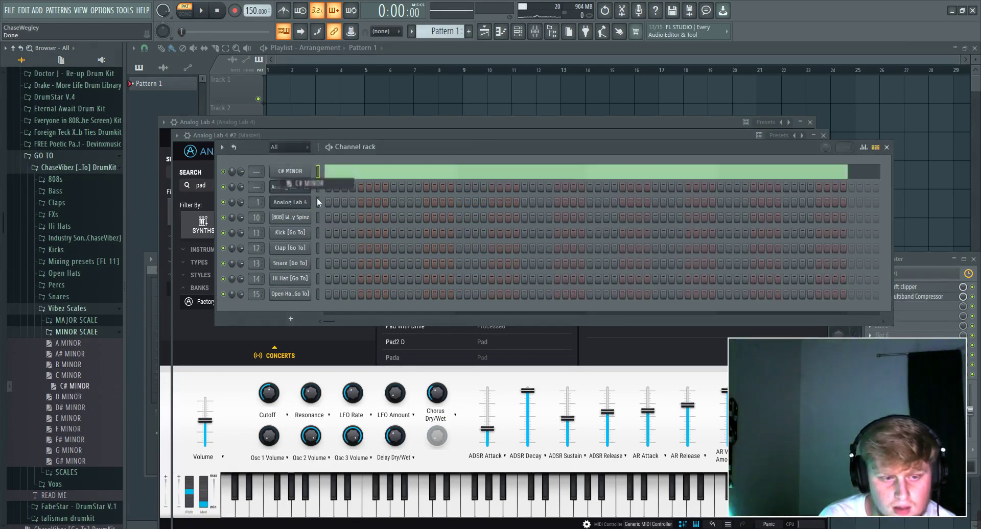
Draw a C#5, E5 and G#5 chord in the Analog Lab 4 #2 piano roll and stretch it over four bars.
right_click(309, 203)
left_click(335, 187)
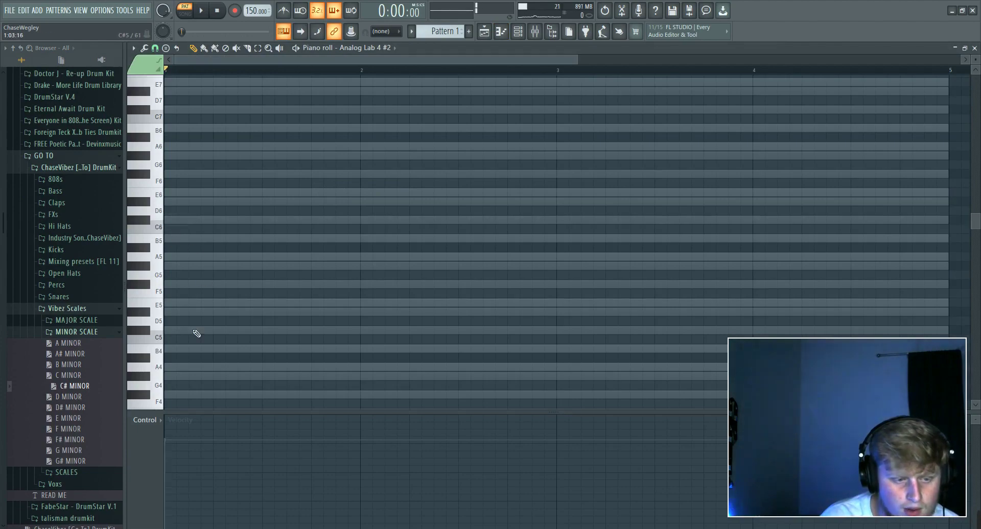
left_click_drag(179, 332, 167, 330)
left_click(171, 303)
left_click(171, 267)
key("ctrl+a")
left_click_drag(189, 268, 949, 298)
scroll(583, 298, "down", 2)
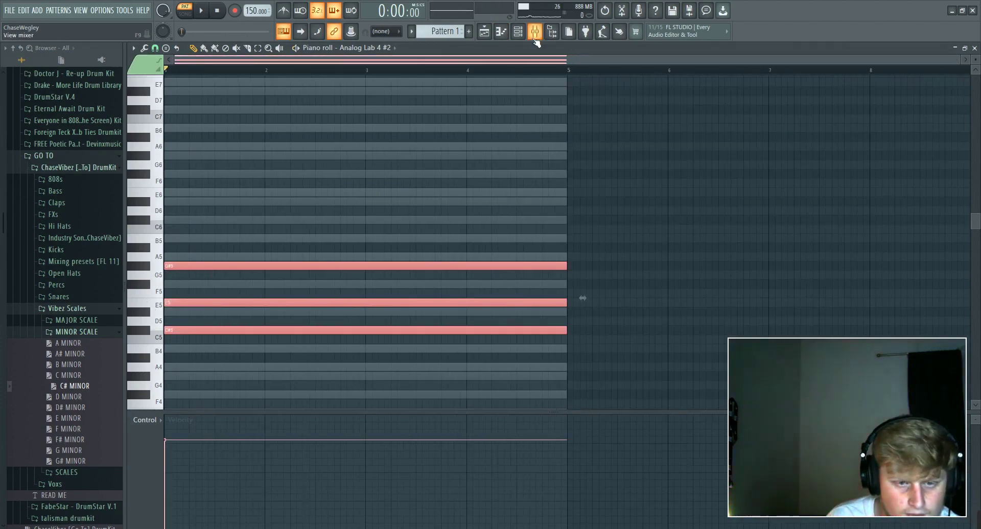
Set the tempo to 134 and rework the notes into two two-bar chords, the first spanning F#3, C#4, F#4, A4 and C#5.
left_click(535, 39)
left_click(171, 377)
scroll(240, 312, "down", 3)
left_click(171, 368)
key("ctrl+a")
scroll(618, 222, "down", 3)
key("shift+Up")
key("shift+Up")
key("shift+Up")
key("shift+Up")
key("shift+Up")
key("Up")
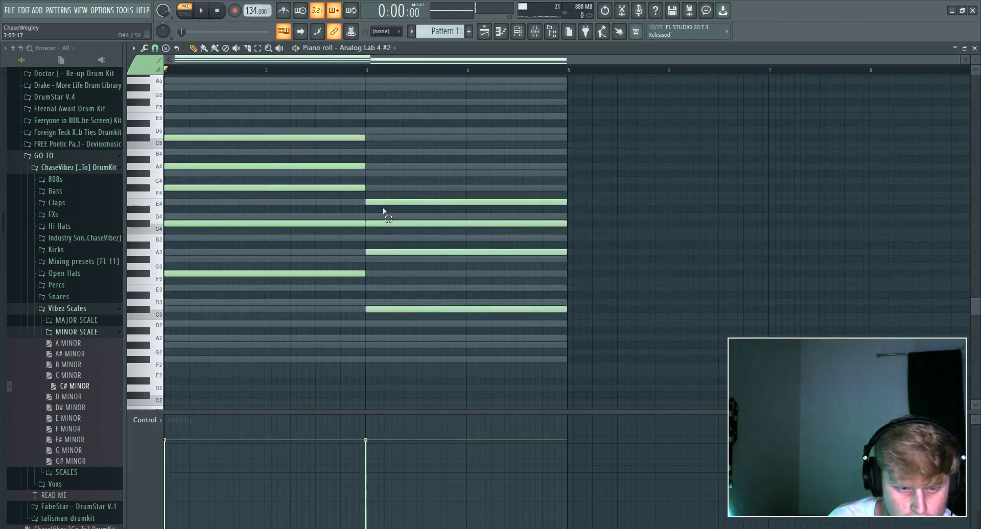
Revoice the second two-bar chord as F#3, B3, D4, F#4 and B4, auditioning it along the way.
left_click_drag(378, 309, 376, 288)
scroll(360, 248, "down", 1)
left_click_drag(360, 169, 572, 327)
key("space")
key("space")
left_click_drag(392, 180, 392, 166)
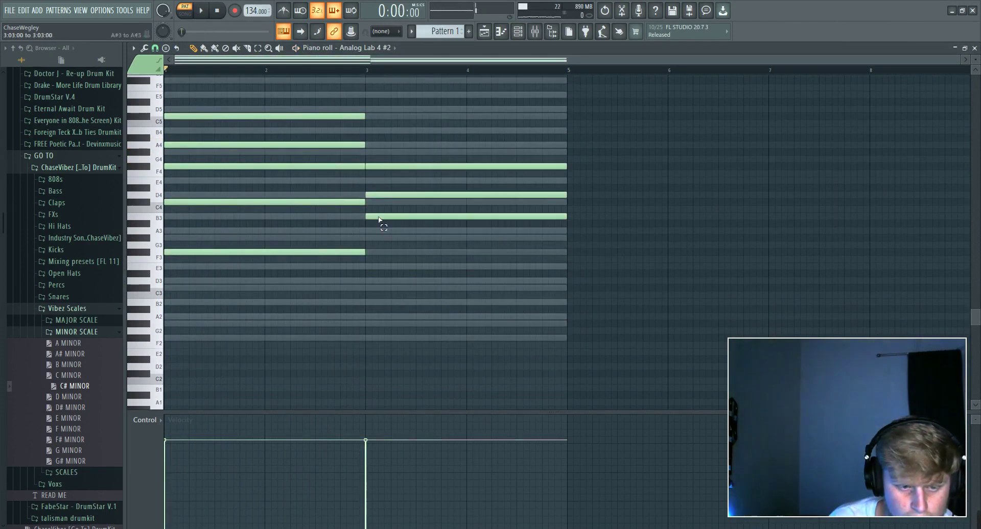
left_click(378, 253)
key("space")
mouse_move(378, 252)
left_mouse_down()
mouse_move(378, 303)
mouse_move(378, 252)
left_mouse_up()
key("space")
left_click(379, 152)
key("space")
Duplicate the progression to eight bars and change the third chord to E3, A3, C#4, E4 and A4.
key("ctrl+b")
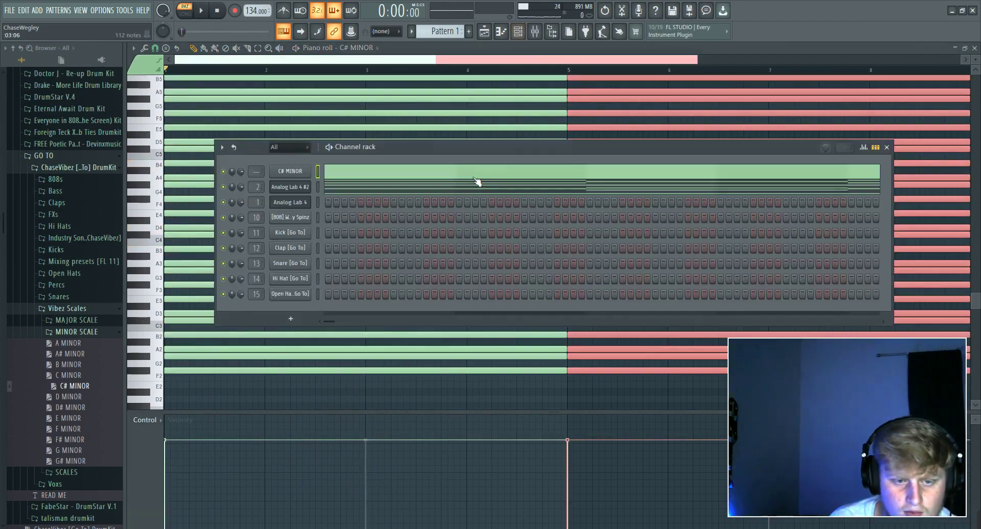
left_click(476, 185)
key("space")
key("space")
left_click_drag(453, 302, 453, 315)
right_click(453, 189)
left_click(444, 279)
left_click(445, 194)
key("space")
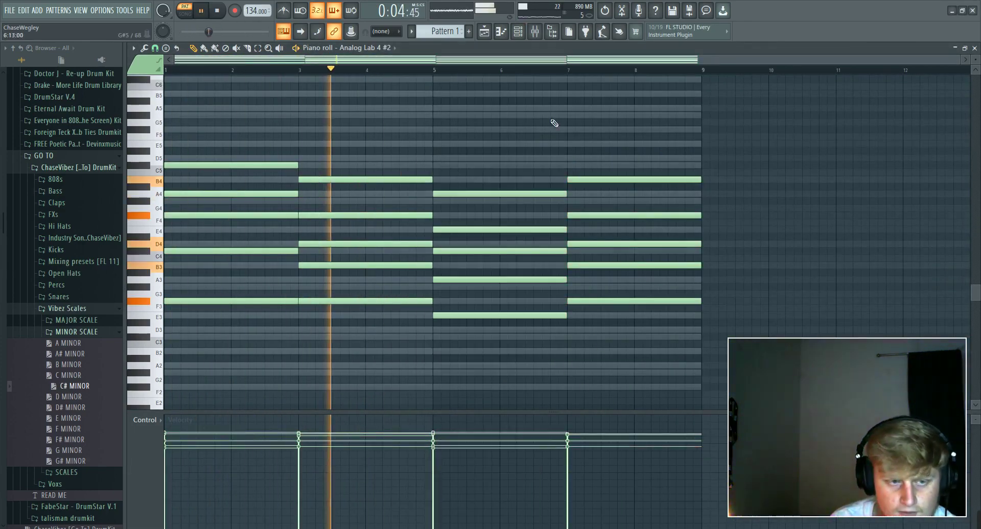
Open an effect slot on the pad's mixer track and delete the E3 note from the third chord.
left_click(535, 31)
left_click(872, 291)
left_click(530, 176)
left_click(535, 32)
scroll(622, 138, "up", 1)
right_click(450, 337)
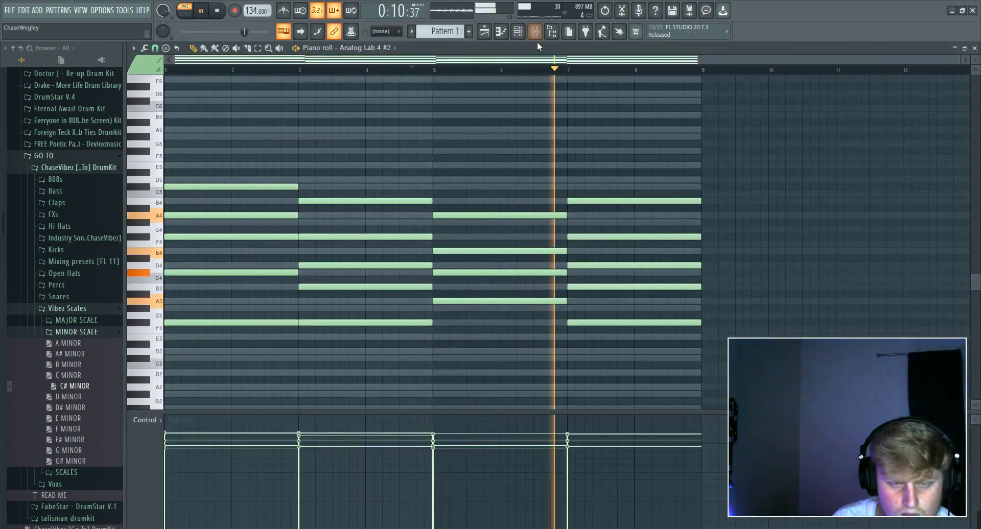
left_click(535, 31)
Replace the Analog Lab 4 channel with Omnisphere and dismiss its splash screen.
left_click(518, 32)
right_click(304, 201)
left_click(335, 203)
left_click(518, 32)
left_click(290, 203)
left_click(291, 319)
left_click(527, 134)
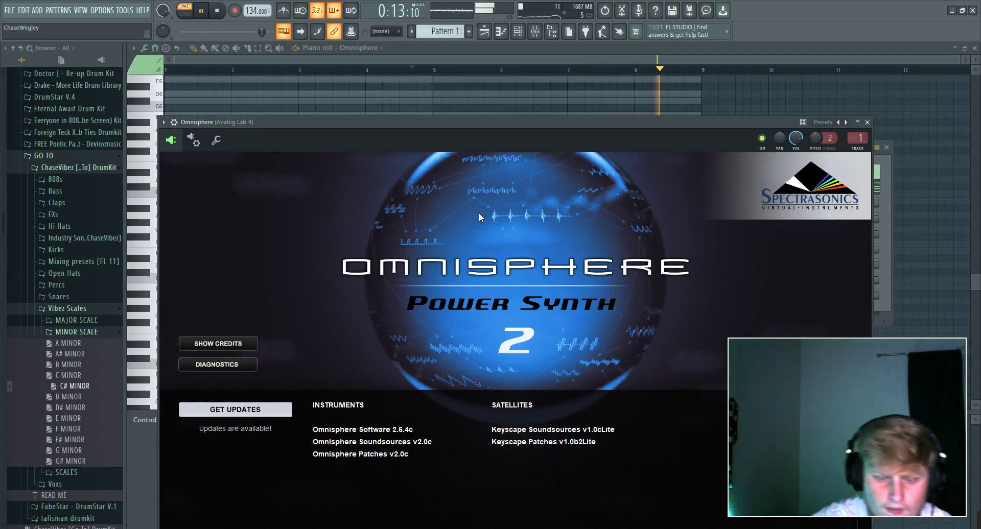
left_click(621, 331)
Search the Omnisphere patches for "arp" and switch the directory to User.
left_click(279, 207)
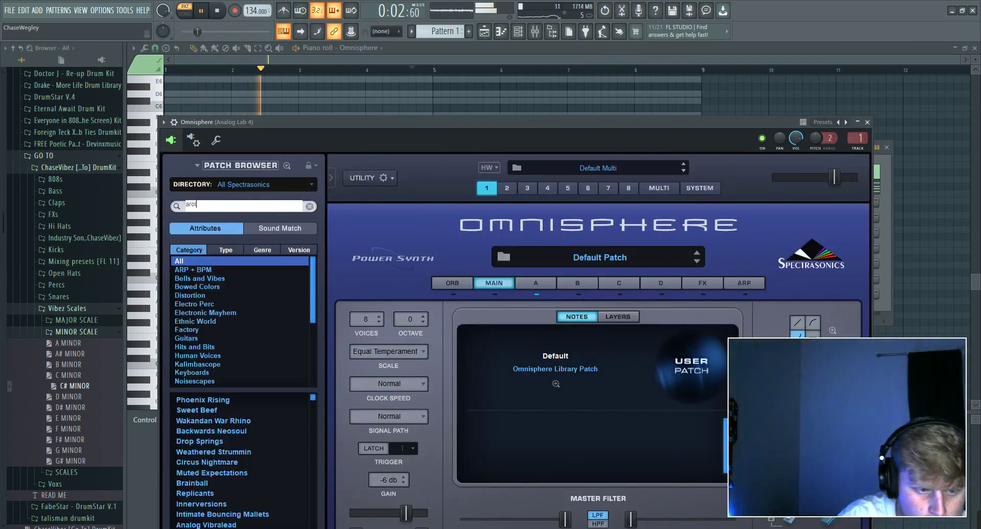
type("arol")
key("Return")
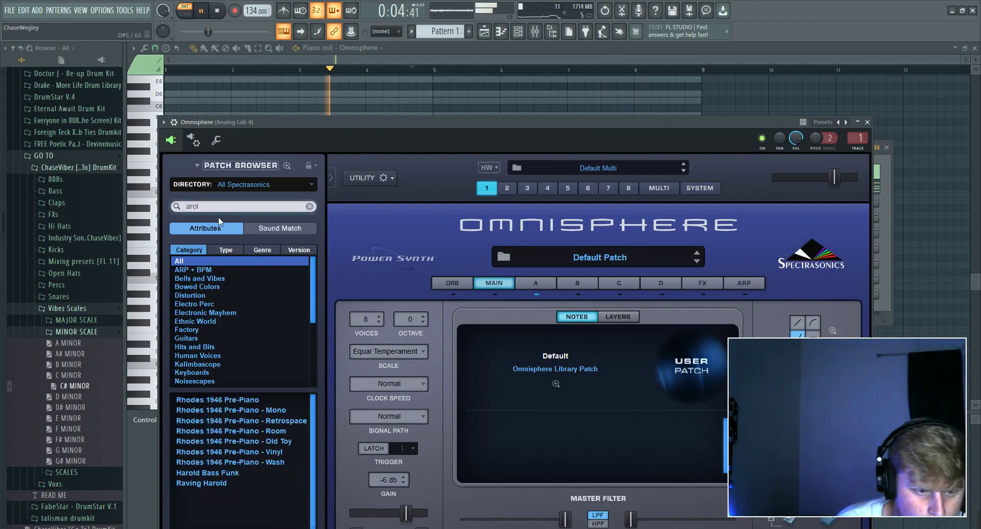
left_click(287, 206)
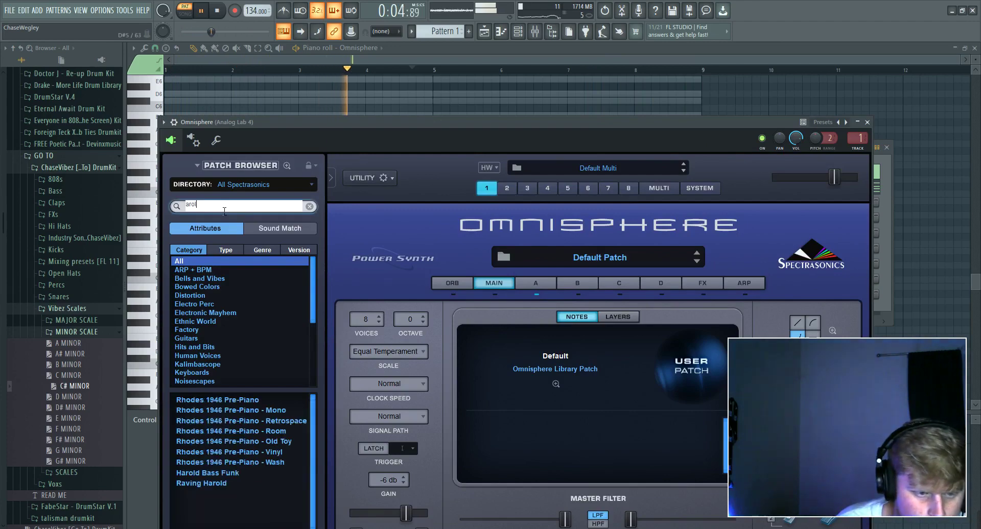
key("BackSpace")
key("BackSpace")
type("p")
key("Return")
left_click(288, 186)
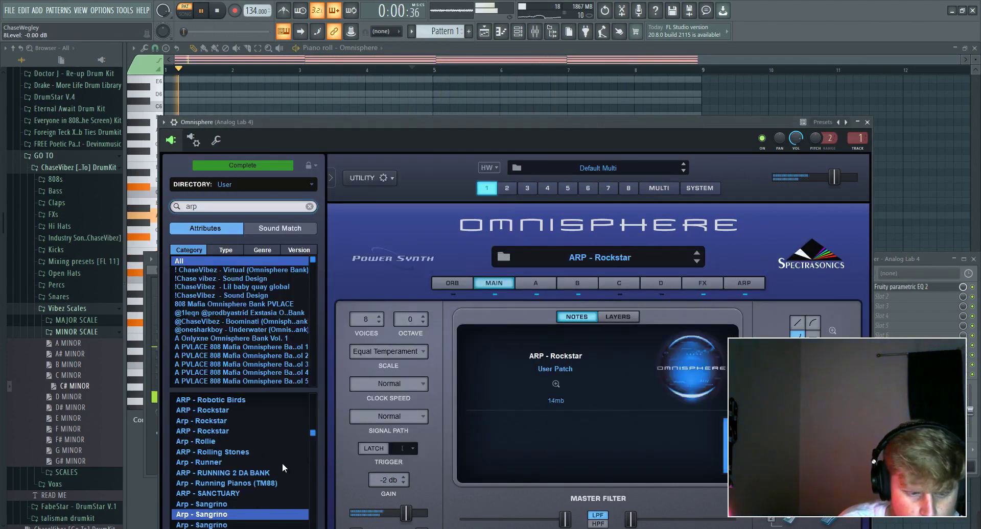
Audition the arp patches and load Arp - Slow Drops (TM88).
scroll(274, 443, "down", 3)
left_click(274, 442)
scroll(235, 470, "down", 2)
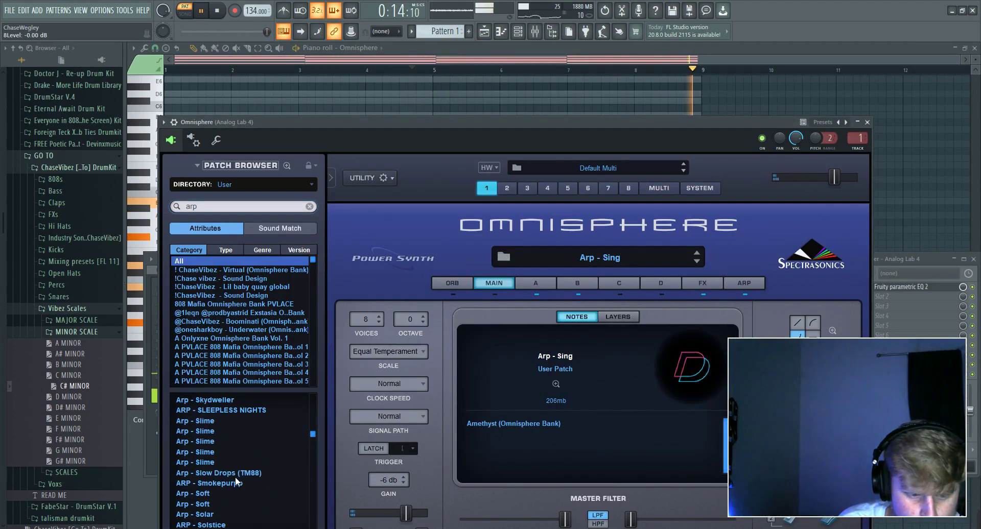
left_click(235, 474)
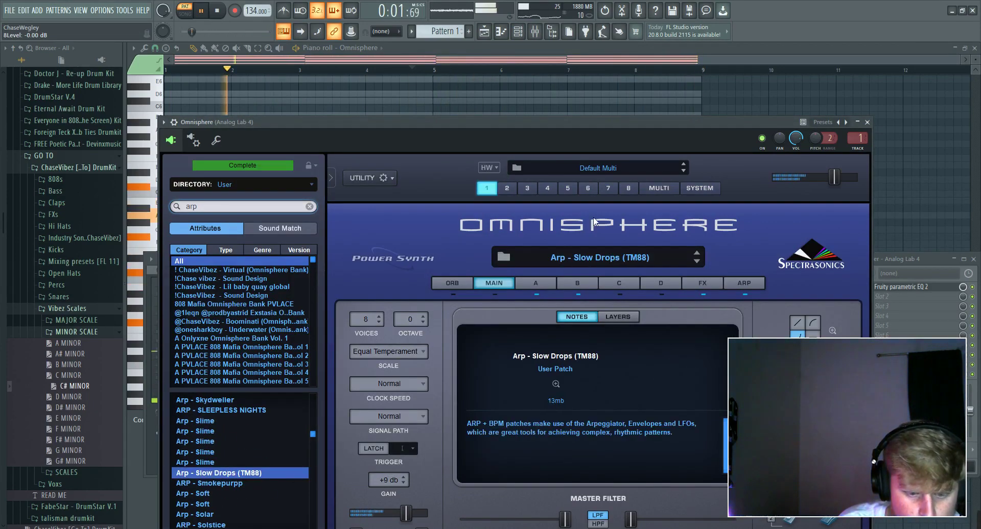
Open the Analog Lab 4 #2 chords in the piano roll and stop playback.
left_click(518, 31)
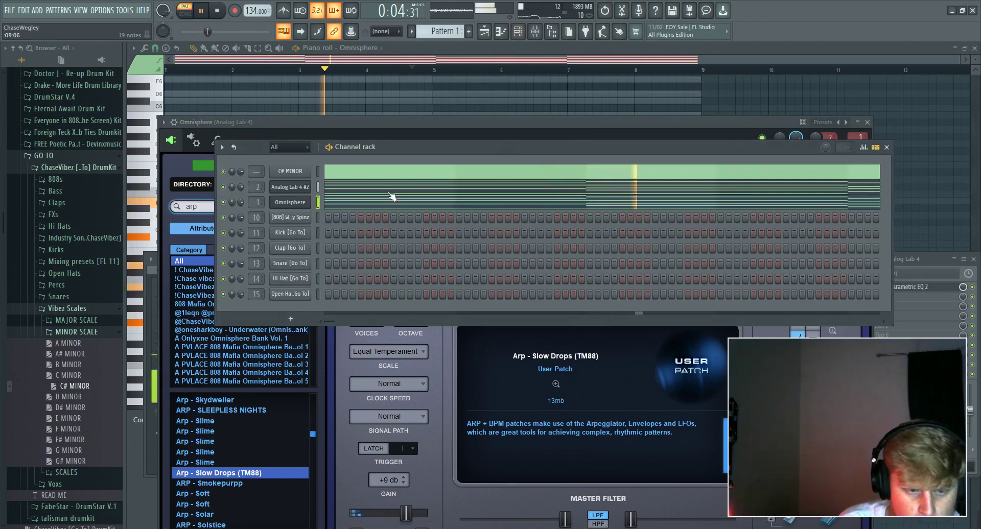
right_click(289, 187)
mouse_move(368, 256)
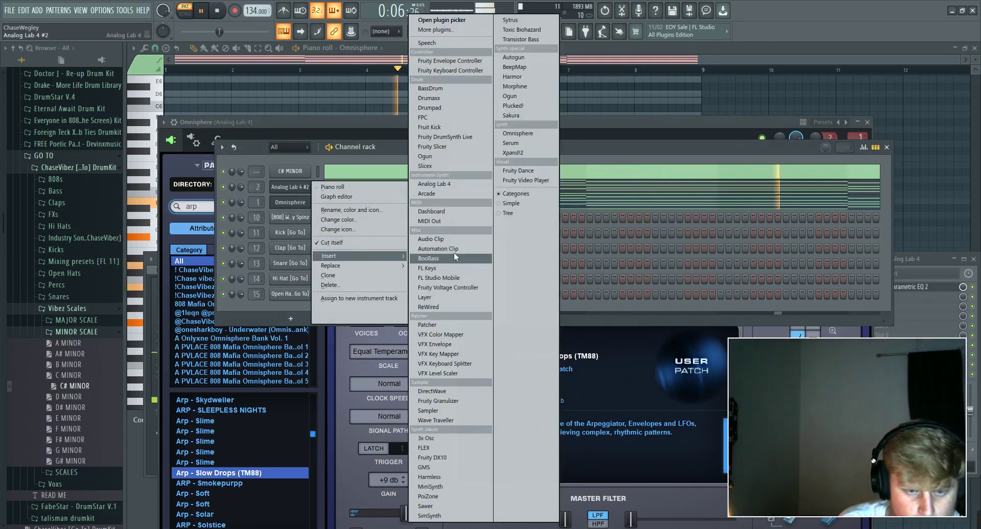
left_click(608, 185)
key("space")
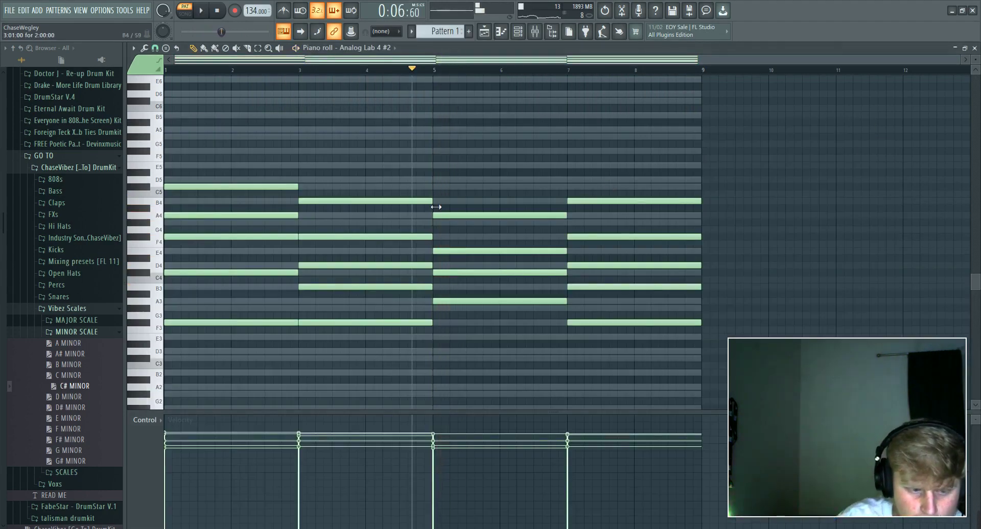
key("Down")
key("Down")
key("Down")
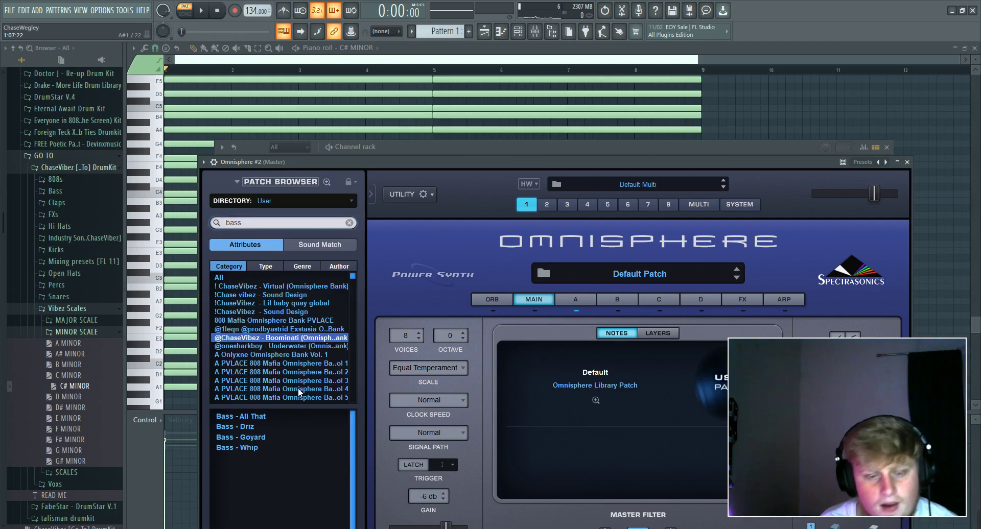
left_click(278, 225)
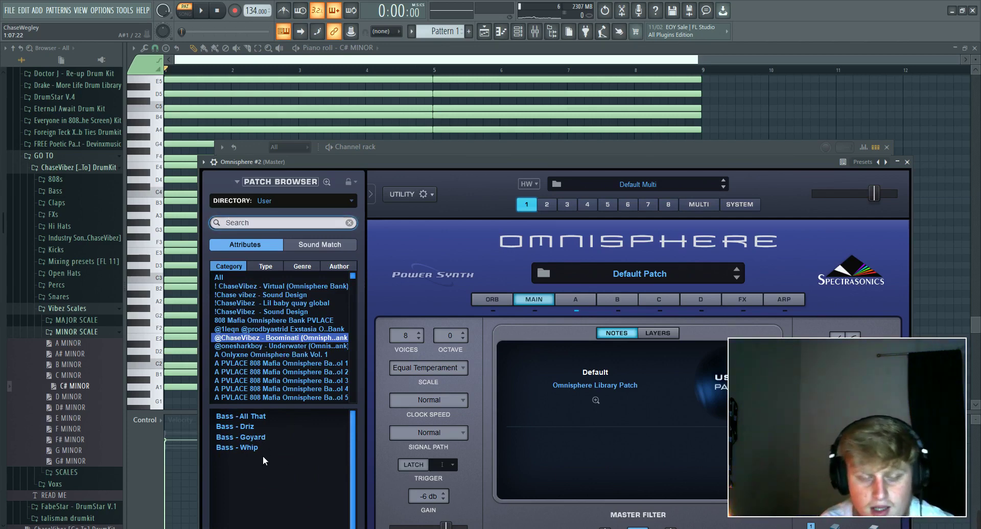
scroll(274, 450, "down", 5)
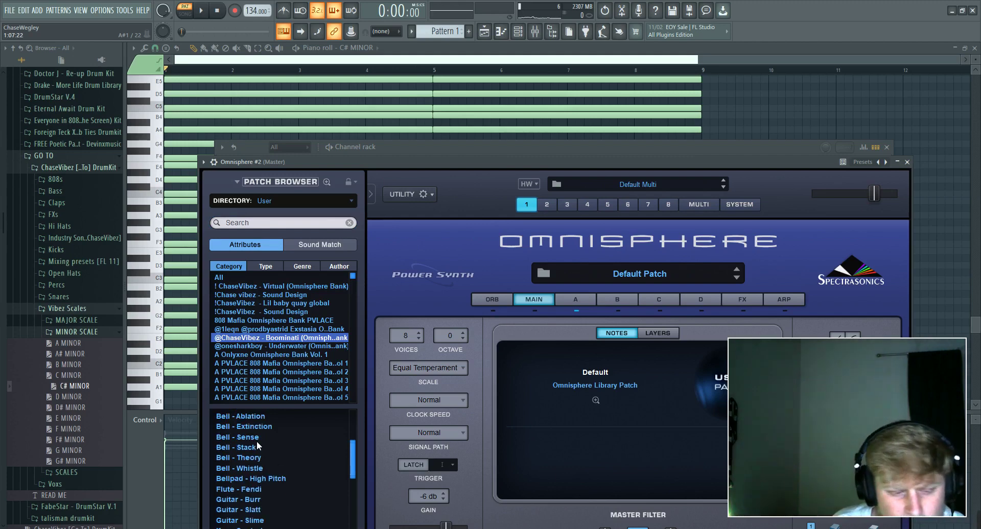
left_click(259, 447)
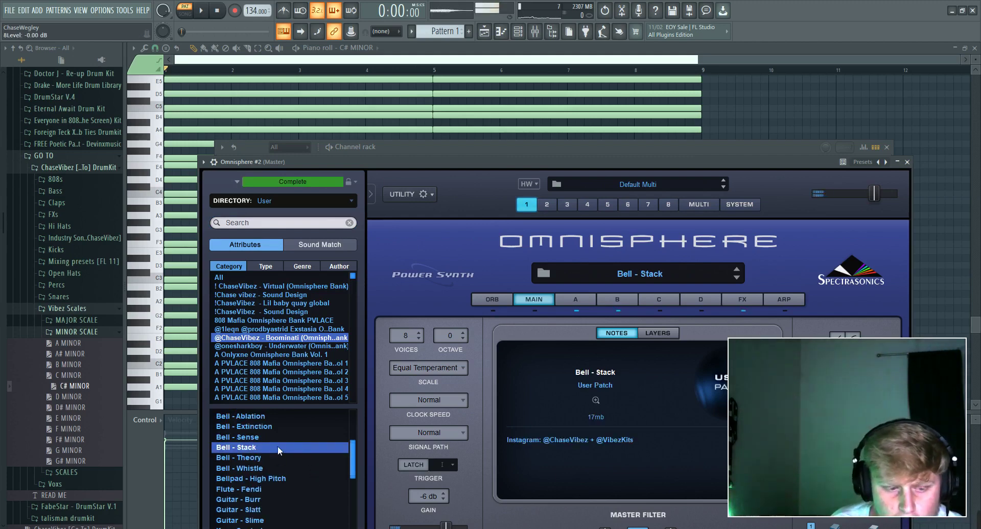
scroll(276, 450, "down", 2)
scroll(277, 448, "up", 5)
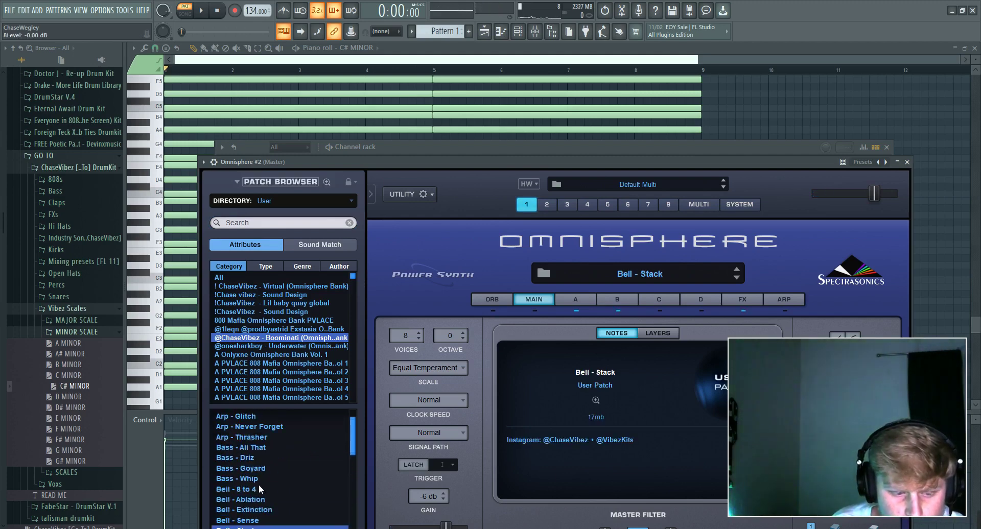
Copy the Analog Lab 4 #2 chords into the Omnisphere #2 piano roll, keeping the originals in place.
left_click(523, 31)
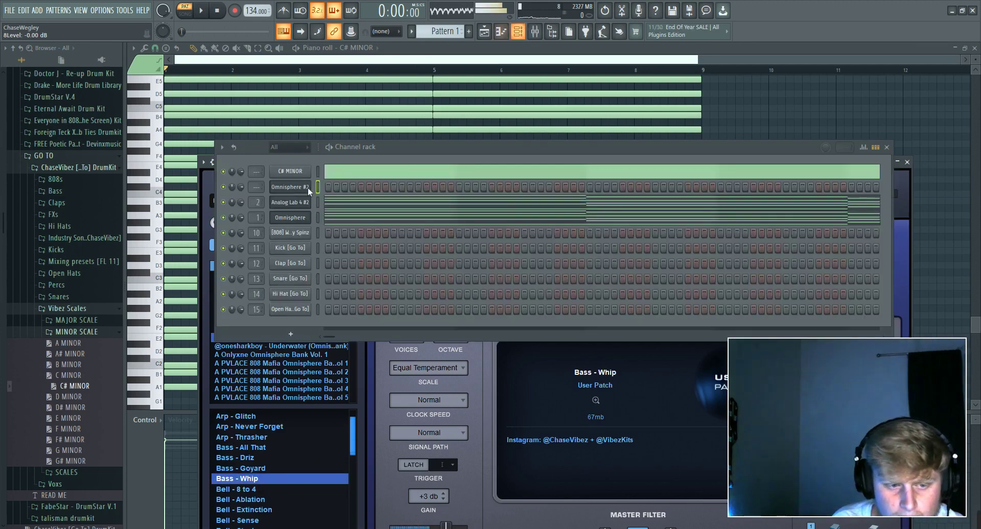
right_click(308, 185)
left_click(329, 188)
key("F6")
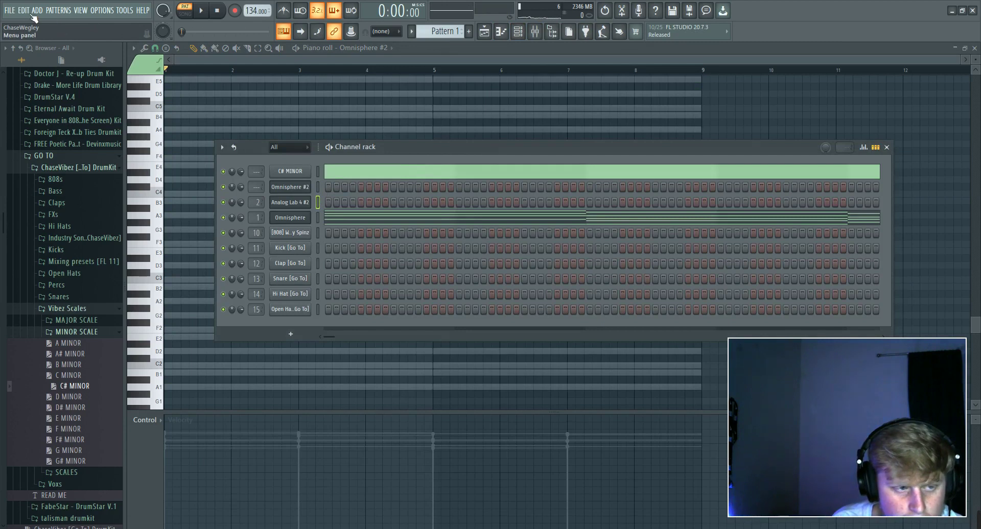
key("ctrl+z")
left_click(318, 188)
key("ctrl+v")
left_click(339, 191)
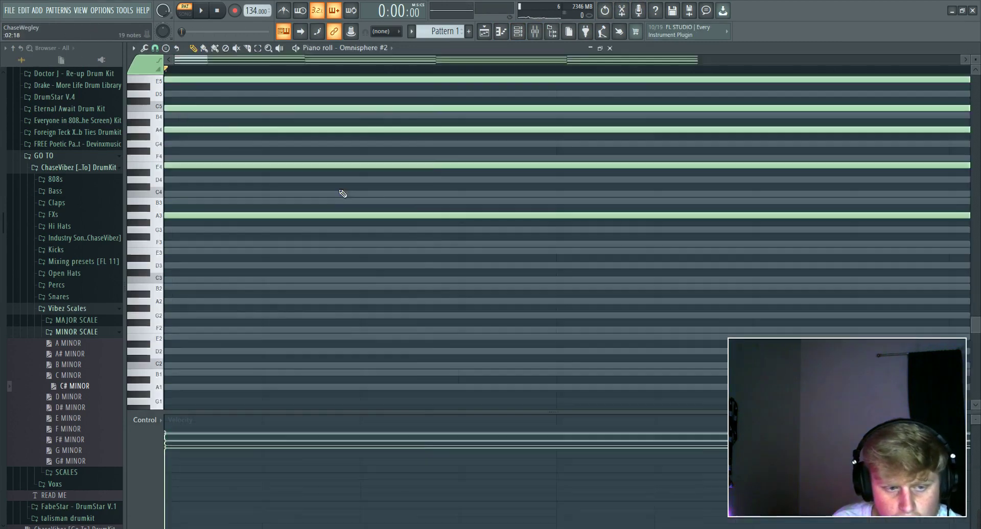
Delete the upper chord notes and the A3 at bar 3, keeping only one bass line of A3, D4, C4 and A3.
left_click_drag(406, 212, 232, 88)
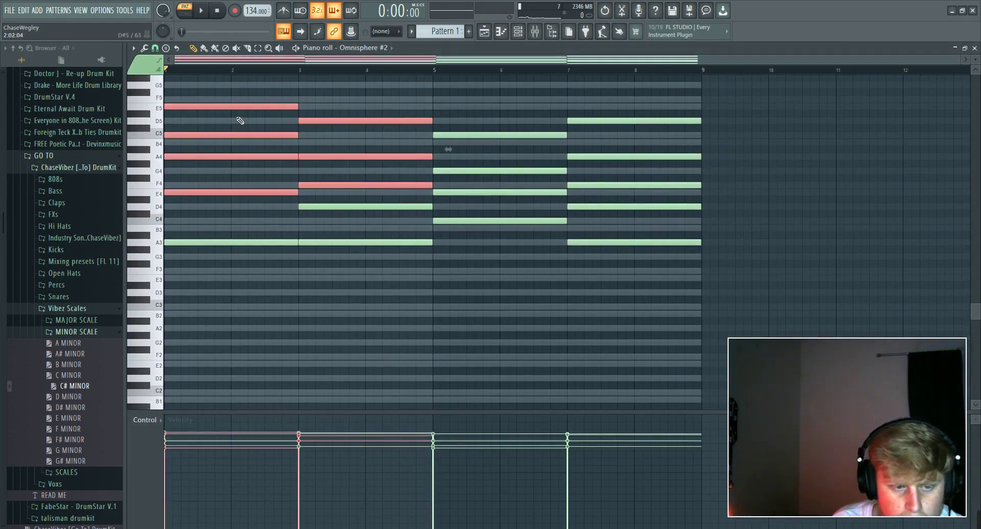
key("Delete")
left_click_drag(644, 205, 527, 110)
key("Delete")
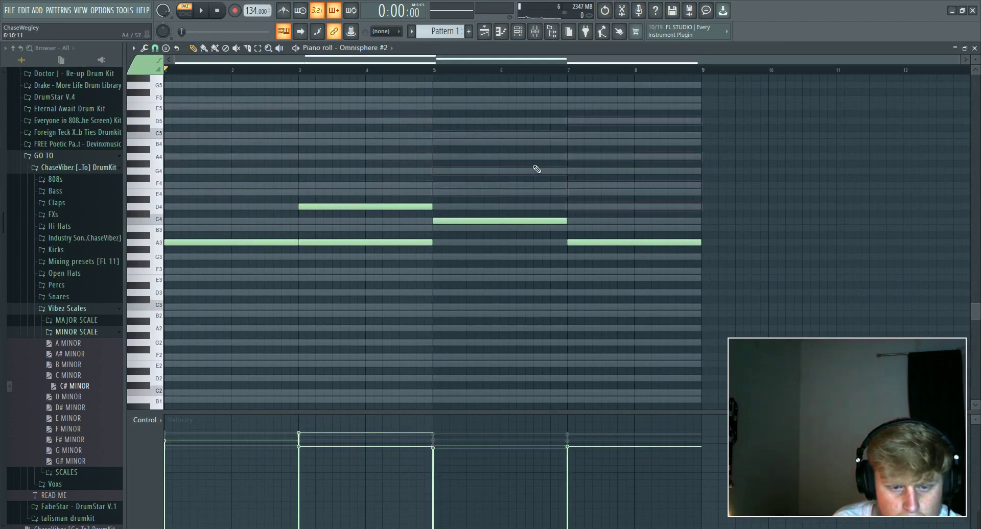
key("space")
right_click(355, 244)
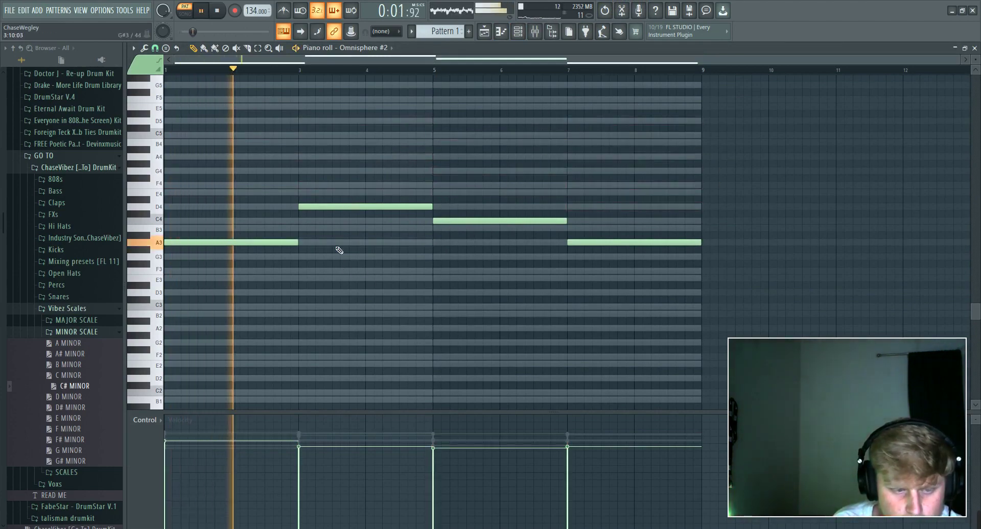
Raise the last bass note to F4, shorten it to one bar and add a one-bar G4 at bar 8.
left_click(360, 207, "ctrl")
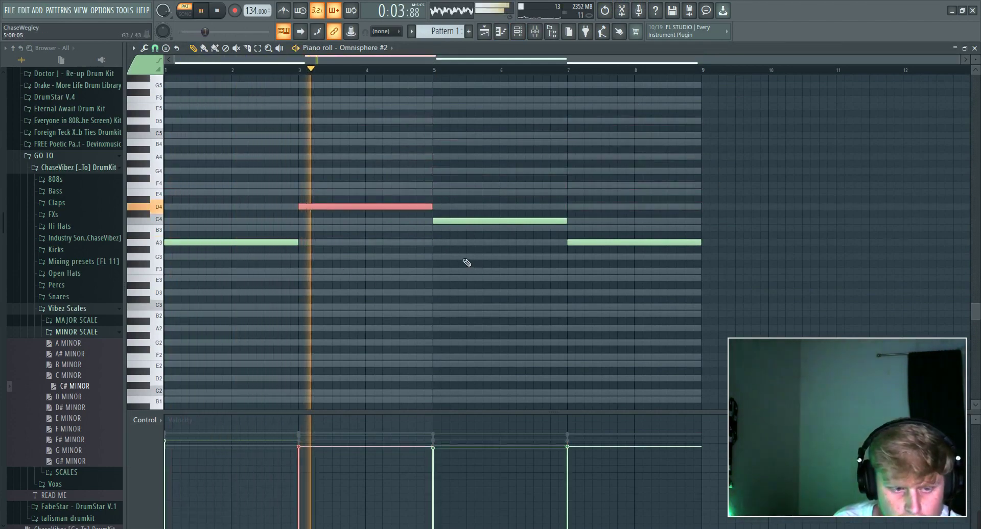
left_click_drag(478, 280, 491, 175)
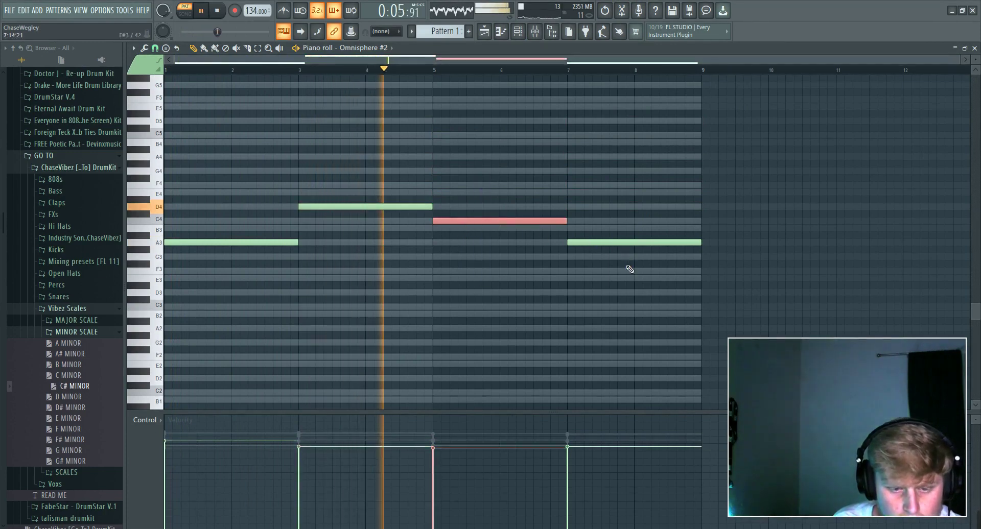
left_click_drag(593, 243, 590, 190)
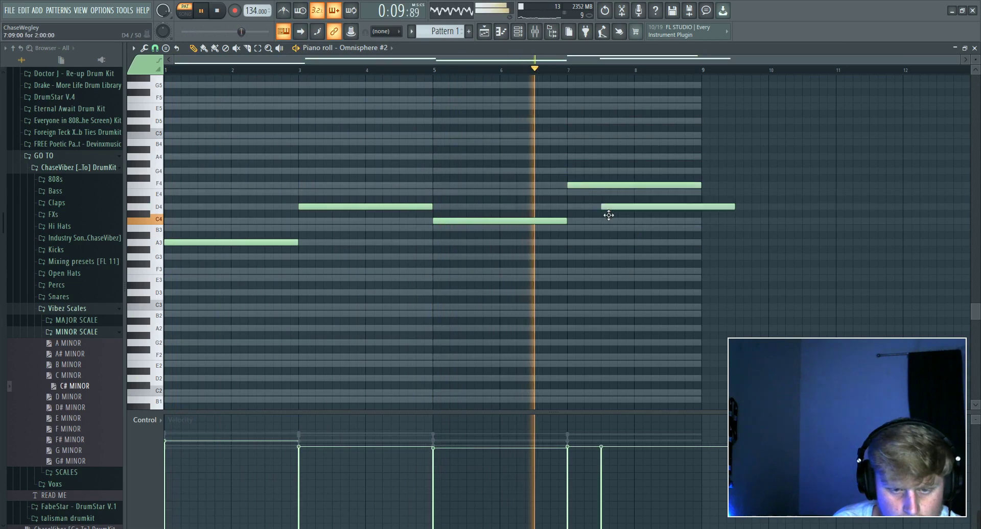
left_click(637, 171)
key("space")
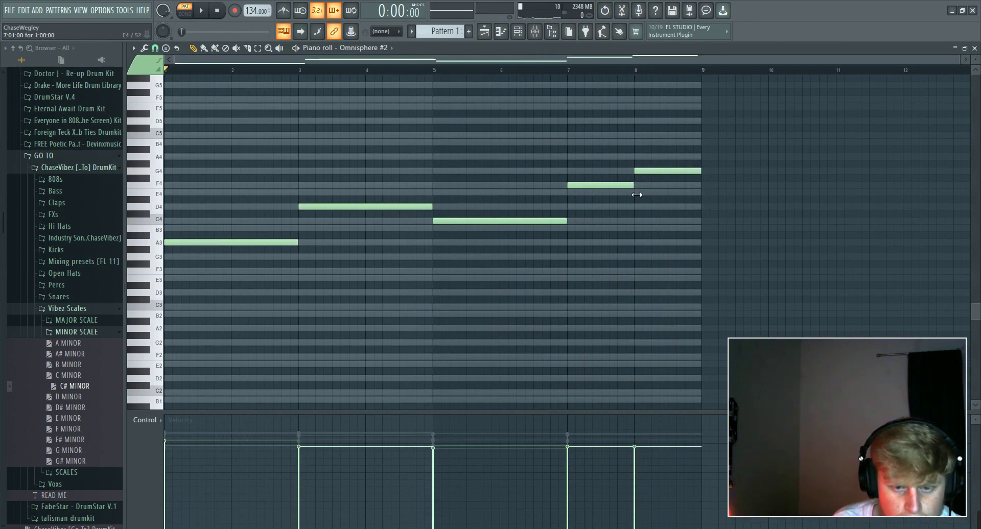
Route the Omnisphere #2 channel to mixer insert 3 and lower that track's volume during playback.
key("space")
left_click(517, 31)
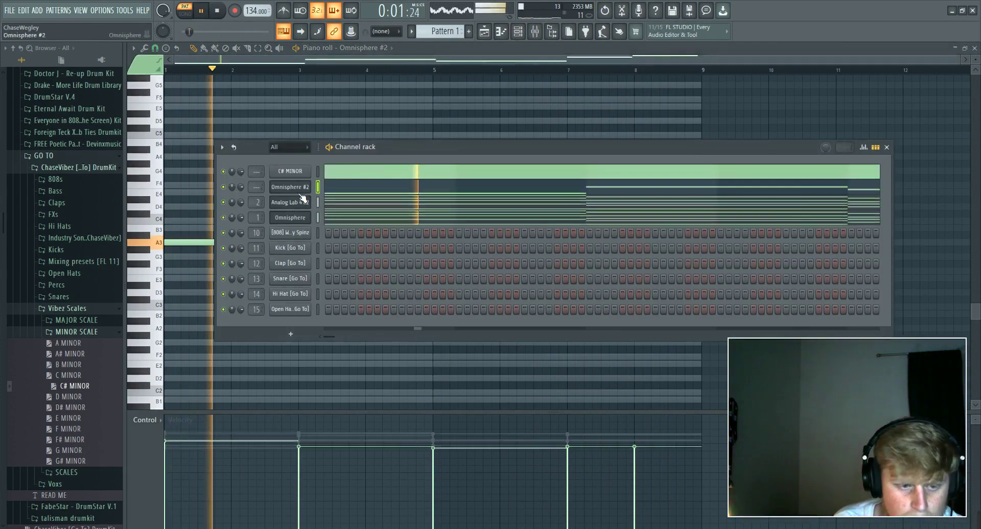
left_click(535, 31)
right_click(253, 306)
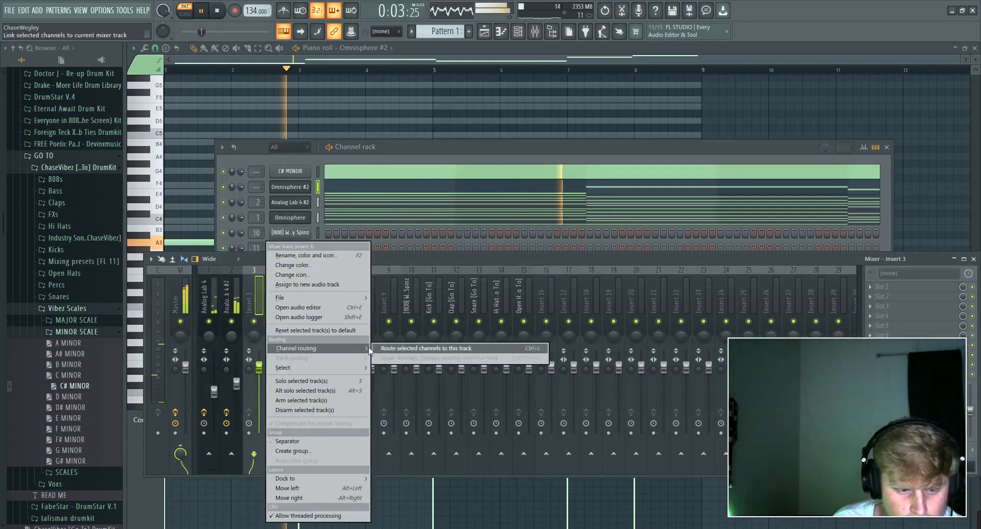
left_click(388, 349)
left_click_drag(259, 368, 215, 389)
key("space")
Open the Analog Lab 4 #2 chords in the piano roll and play the pattern back.
left_click(349, 207)
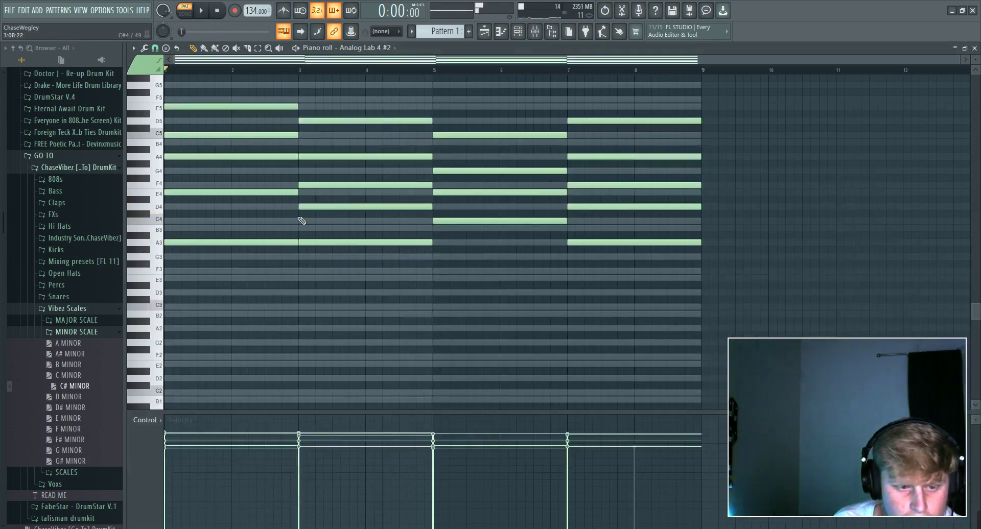
scroll(271, 206, "up", 2)
scroll(271, 206, "up", 2)
left_click_drag(243, 203, 315, 195)
key("space")
key("space")
key("space")
Insert another Omnisphere instrument above Omnisphere #2 in the channel rack.
key("F6")
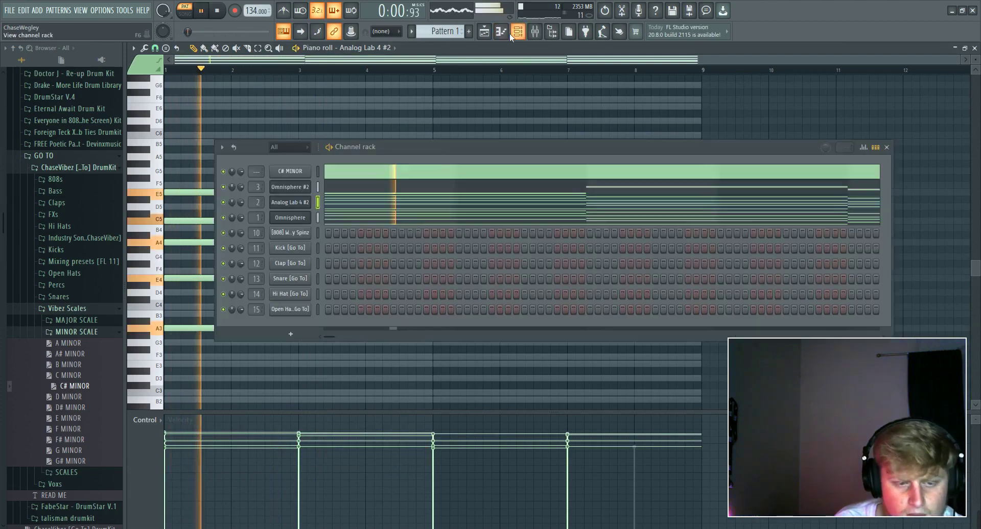
right_click(308, 184)
mouse_move(367, 258)
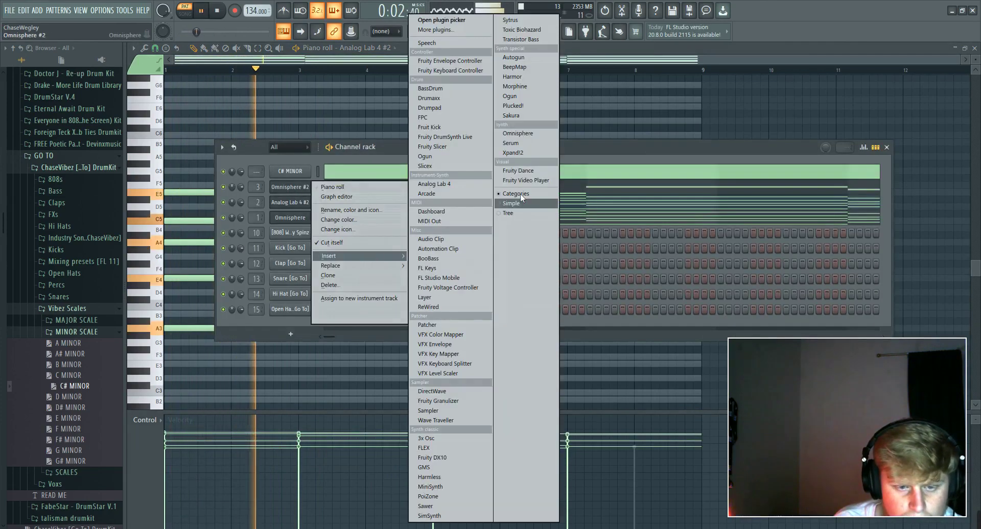
left_click(526, 134)
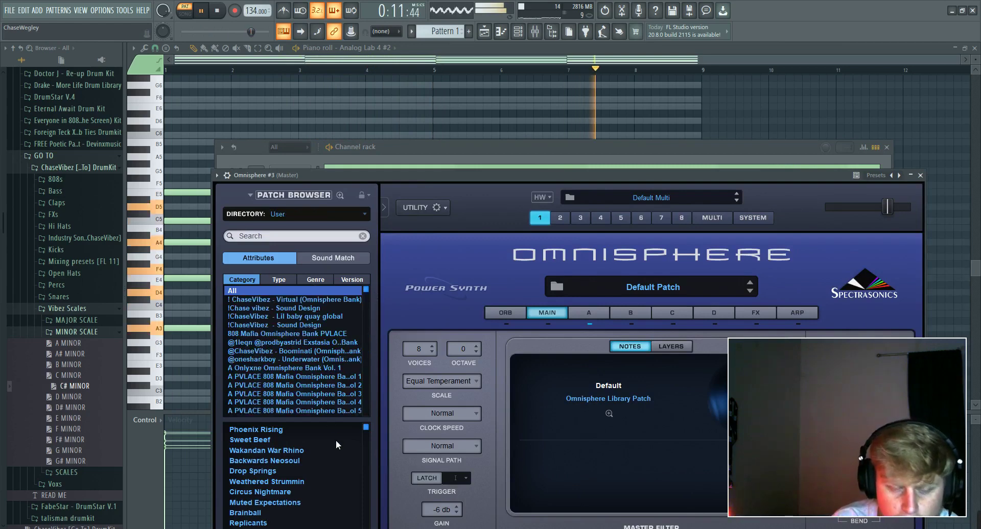
left_click(319, 352)
scroll(304, 472, "down", 8)
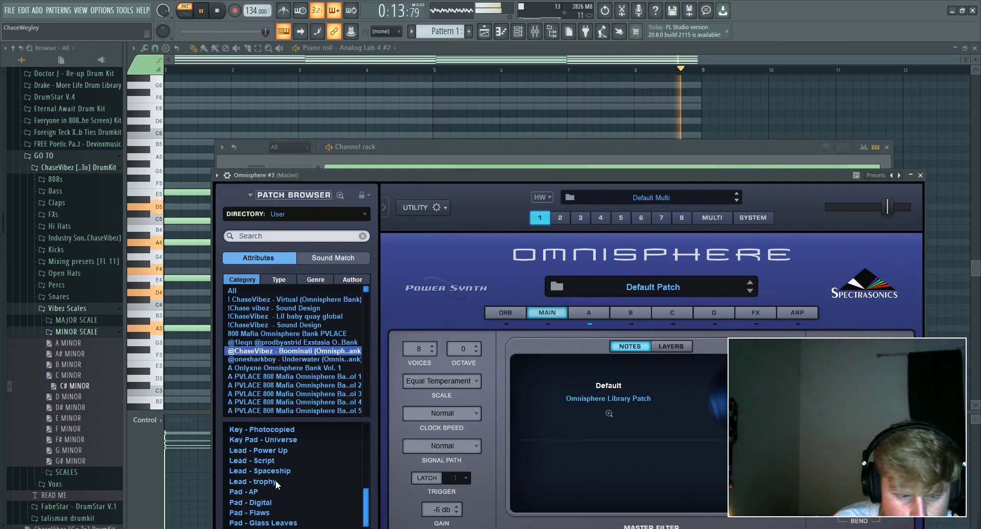
left_click(274, 482)
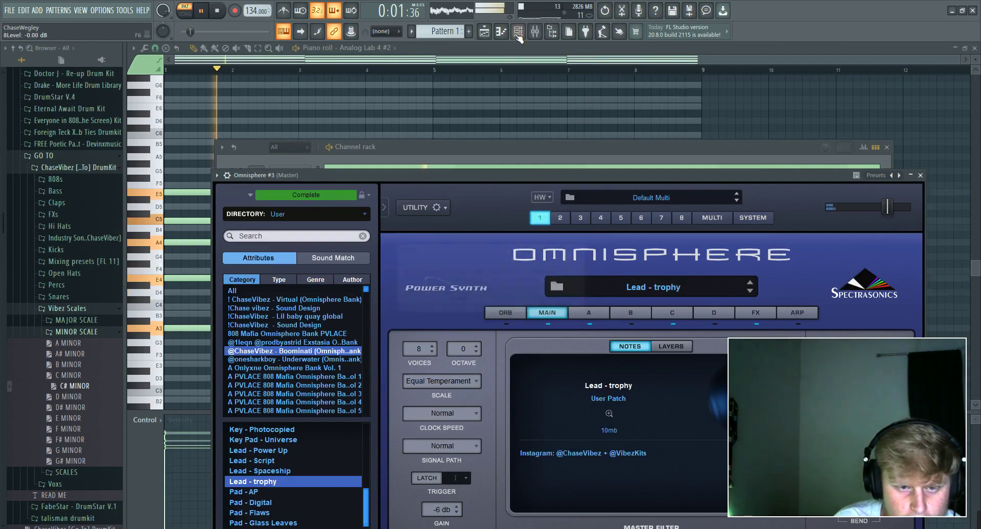
Open the empty piano roll of Omnisphere #3 and stop playback.
left_click(517, 34)
right_click(298, 187)
left_click(335, 189)
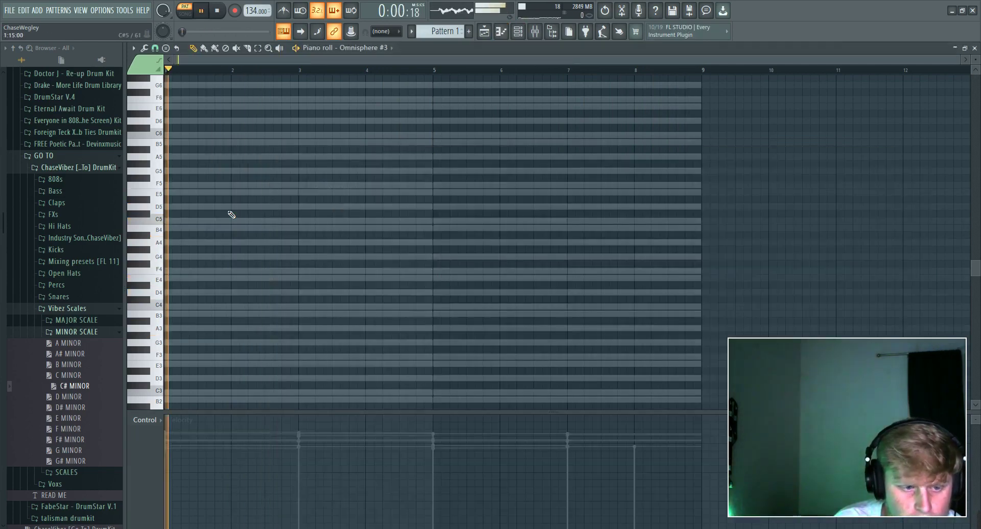
key("space")
left_click_drag(180, 213, 175, 209)
right_click(175, 209)
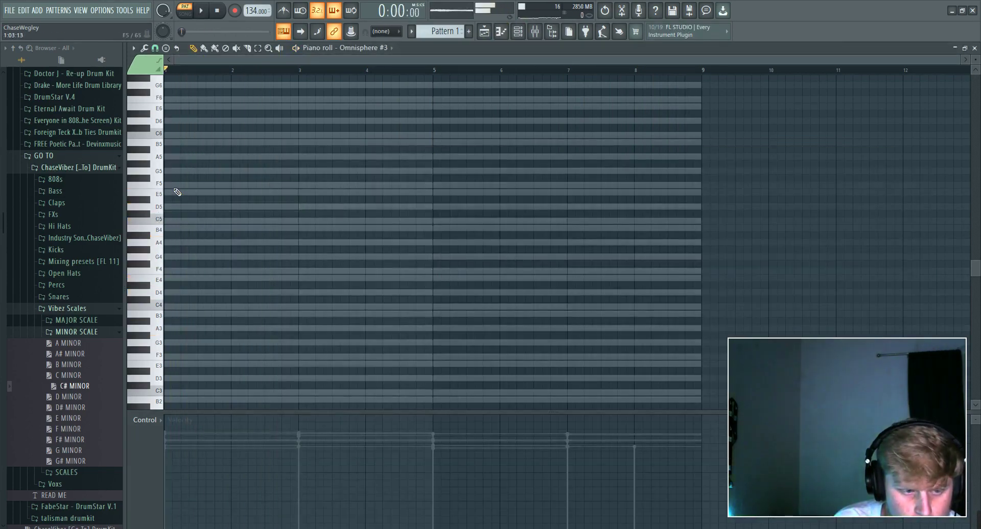
left_click(177, 192)
right_click(177, 193)
Draw lead notes A4 at bar 1, B4 midway through bar 2 and C5 at bar 3, trimming A4 and B4 so nothing overlaps.
left_click(179, 243)
key("space")
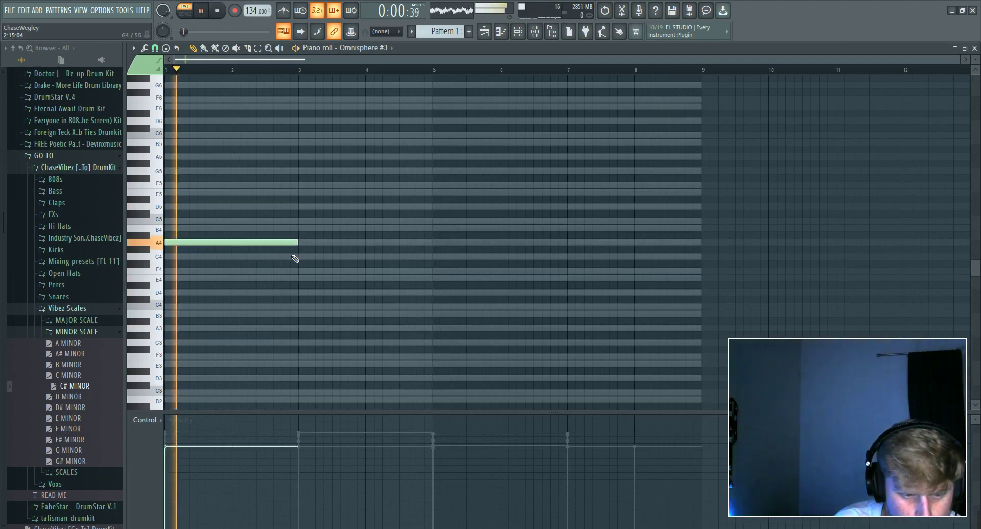
left_click(272, 230)
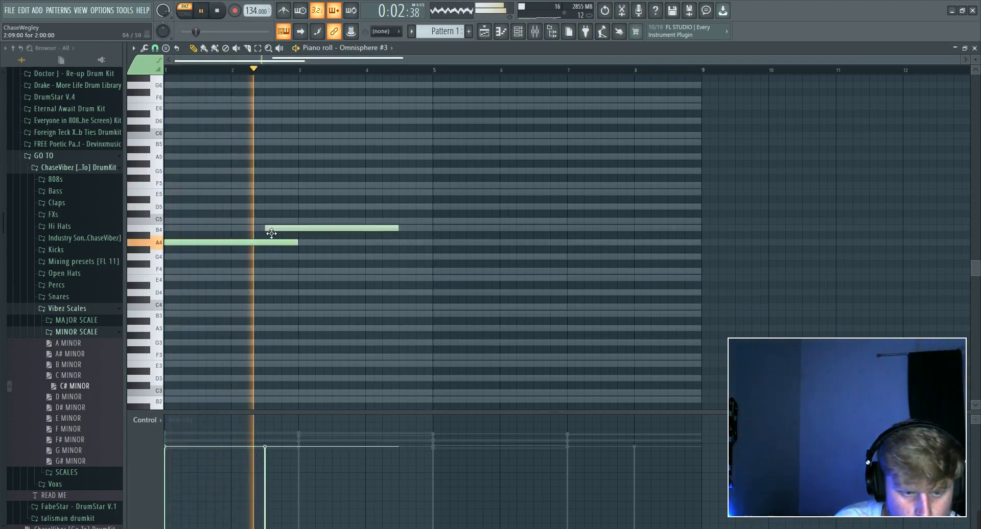
left_click(302, 221)
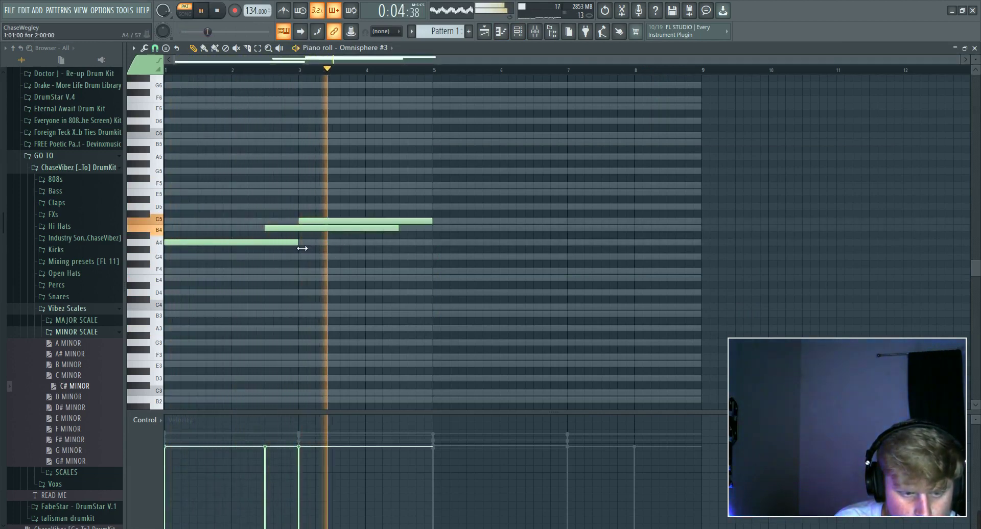
left_click_drag(302, 248, 270, 250)
key("space")
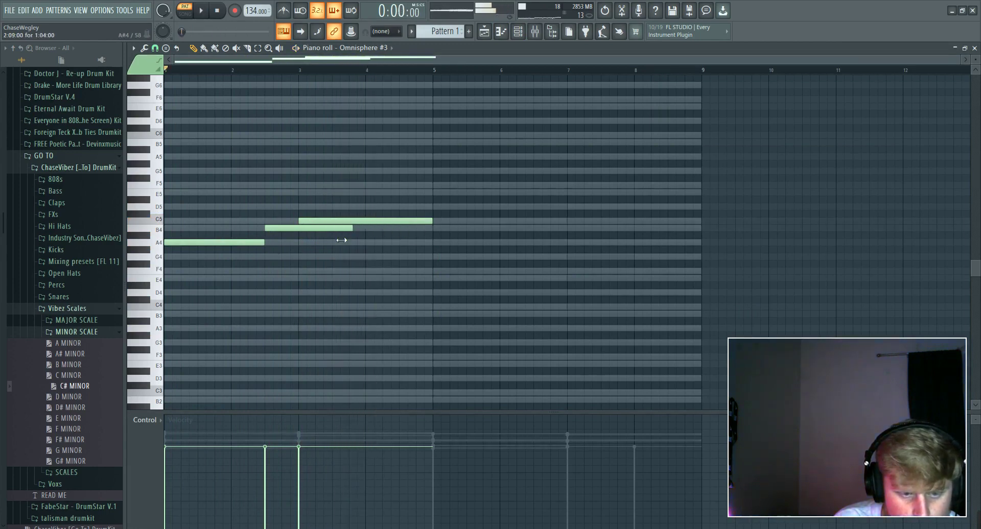
left_click_drag(342, 241, 303, 239)
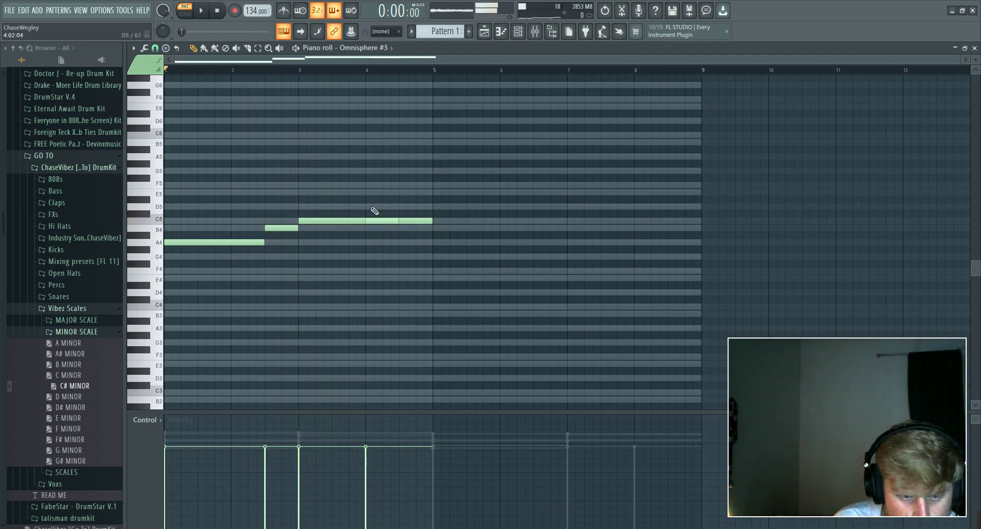
Add a short D5 and a longer E5 in bar 4, trimming the notes so the rising run ends at bar 5.
left_click(374, 208)
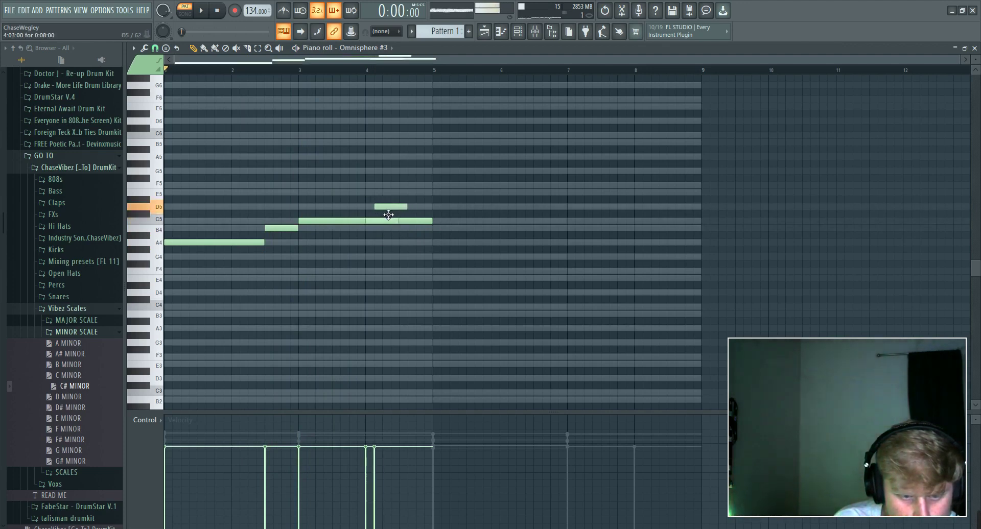
left_click(385, 193)
key("space")
left_click(435, 250)
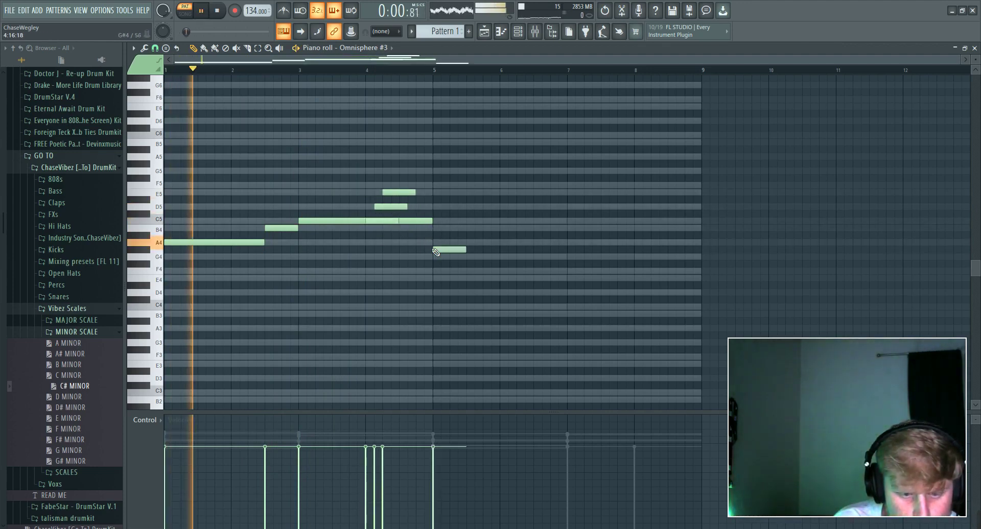
right_click(436, 251)
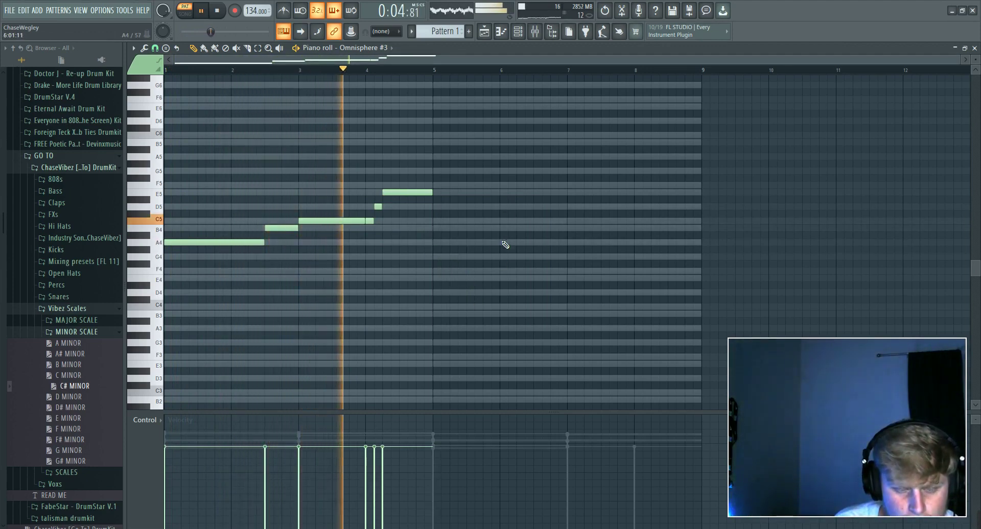
Duplicate the four-bar lead phrase to bar 5, raise the copy's first note to C5 and play it back.
left_click_drag(522, 309, 215, 169)
key("ctrl+b")
left_click(449, 244, "ctrl")
key("space")
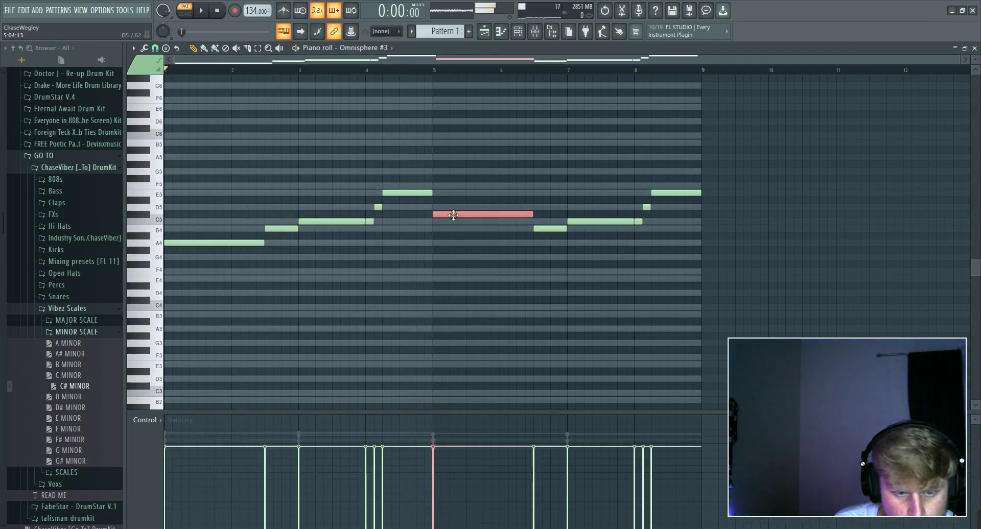
key("space")
Route the Omnisphere #3 lead to mixer insert 4 and load Fruity Parametric EQ 2 in its first effect slot.
key("F9")
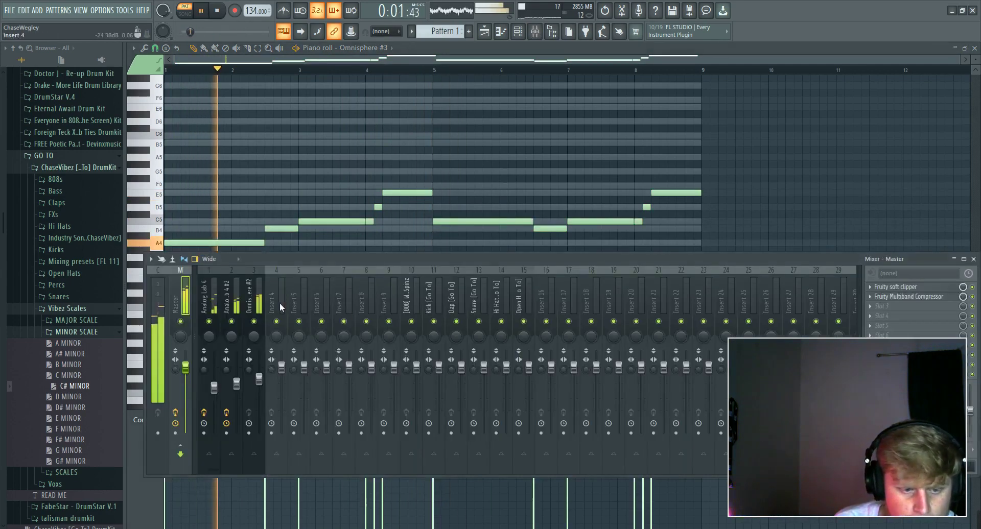
right_click(280, 302)
left_click(439, 348)
left_click(880, 287)
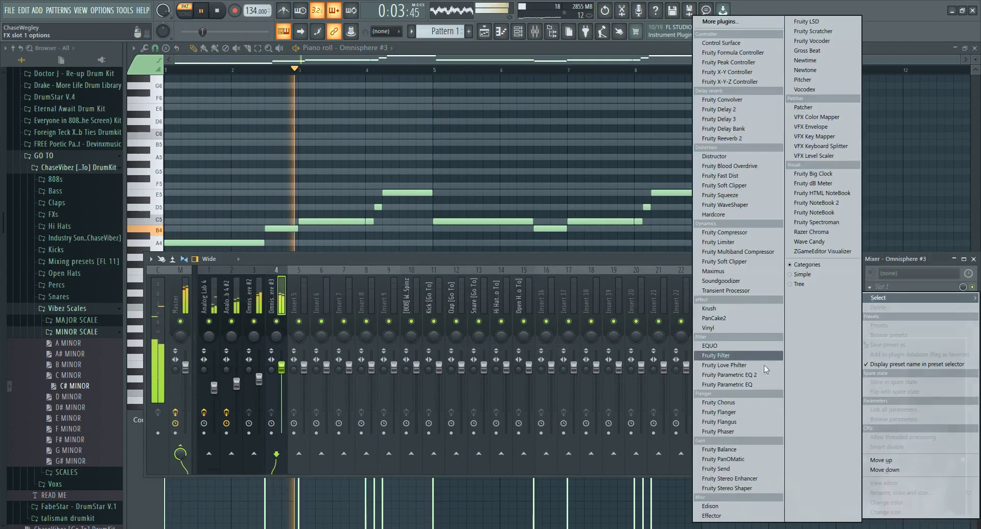
left_click(746, 375)
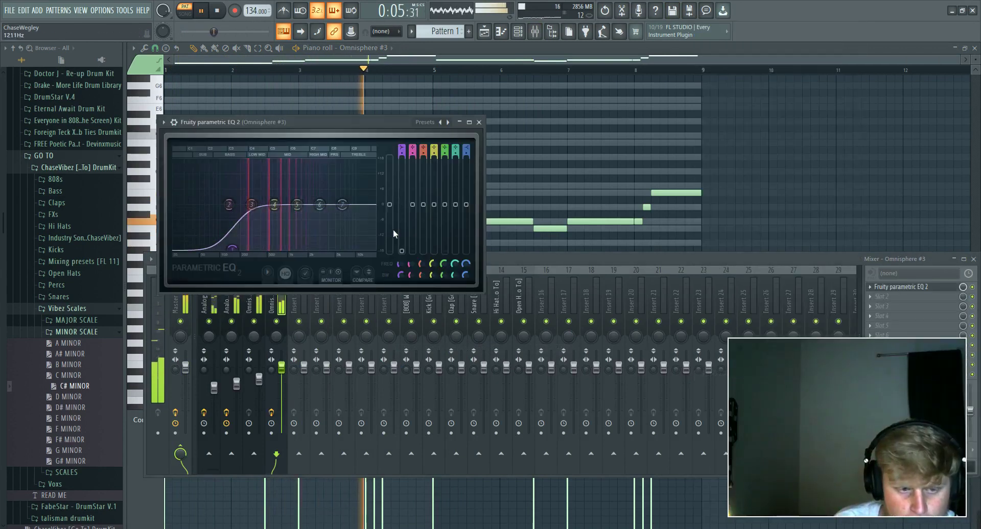
Shape the lead's EQ with a steep low cut on band 1 and a Steep 4 high cut on band 7.
left_click_drag(402, 158, 401, 144)
left_click_drag(343, 205, 368, 250)
left_click_drag(466, 155, 466, 143)
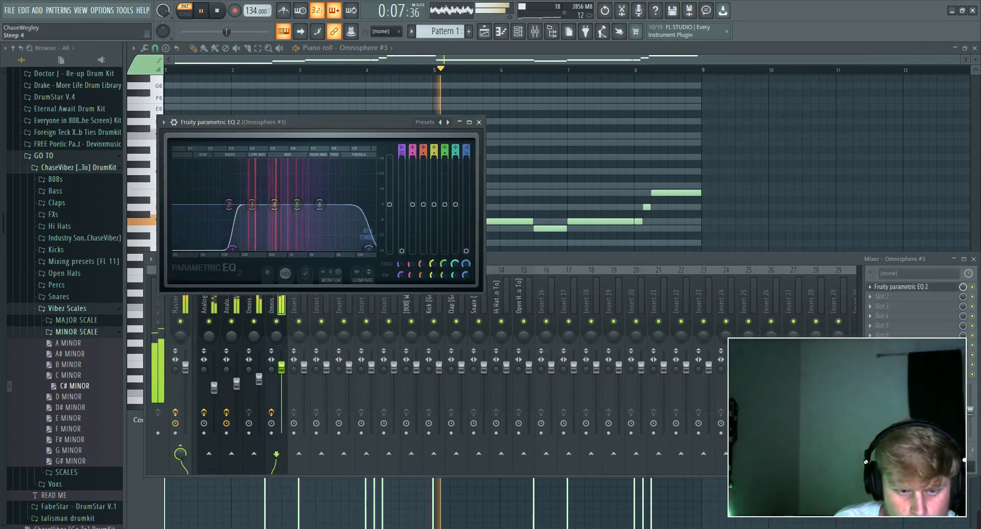
Return to the lead's piano roll, raise the note at bar 5 to D5 and restart playback.
left_click(556, 182)
right_click(556, 180)
left_click_drag(453, 221, 455, 209)
key("space")
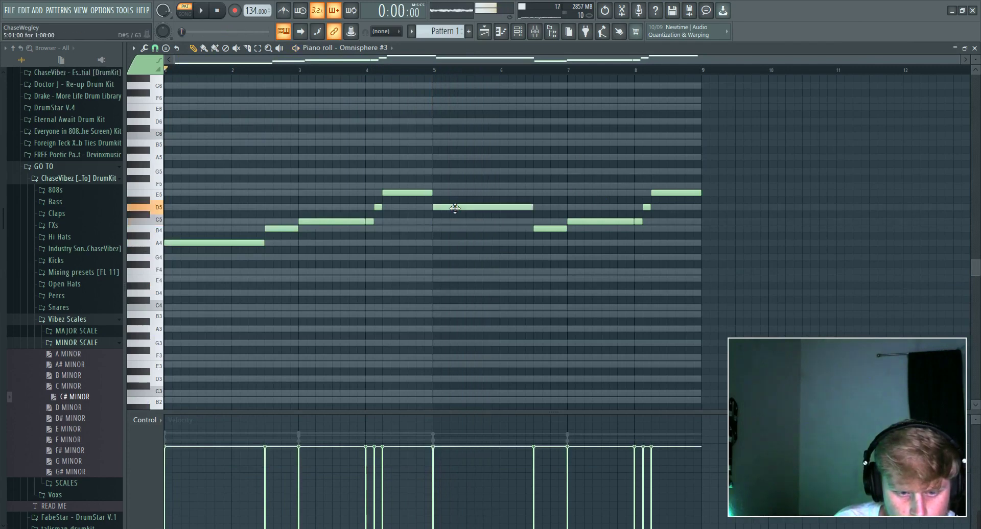
Check the Omnisphere #2 bass notes and return to the Omnisphere #3 piano roll.
left_click(518, 36)
left_click(422, 198)
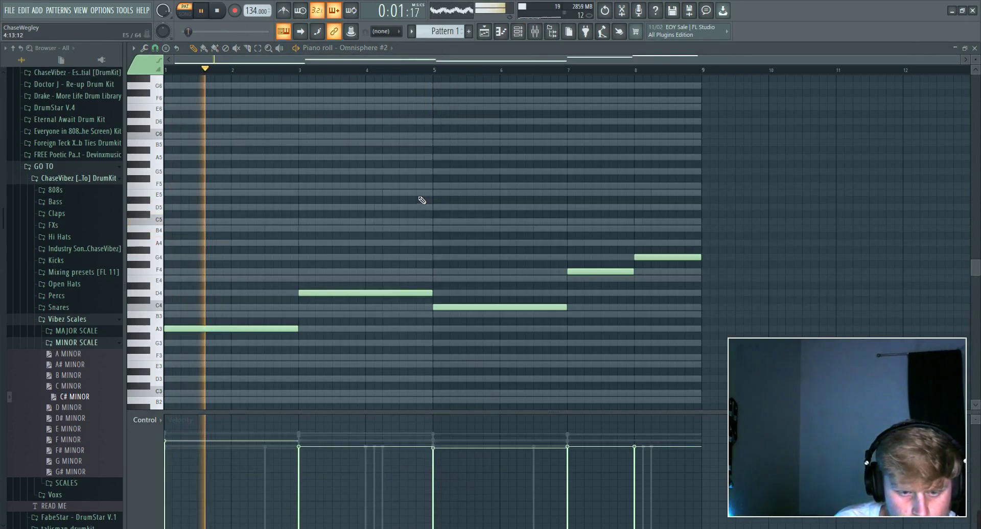
left_click(518, 34)
left_click(494, 190)
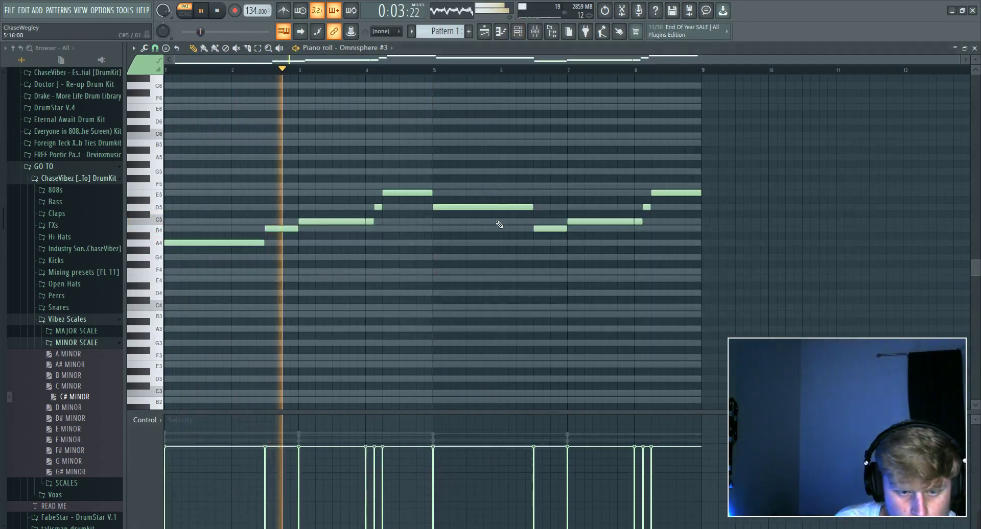
Lower the lead note at bar 5 to C5.
left_click_drag(467, 208, 462, 229)
left_click(472, 256)
right_click(474, 257)
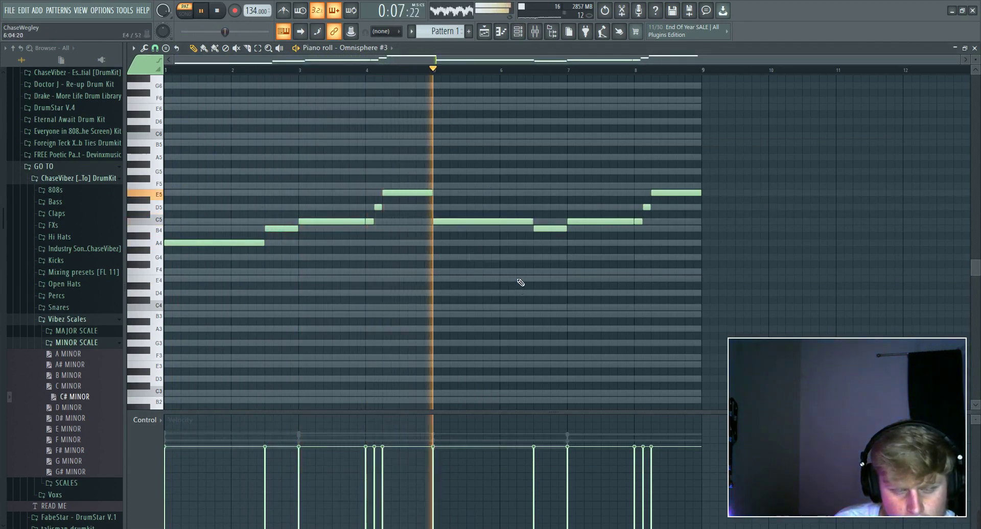
Lower the lead note at bar 7 to B4 and replace the closing run with a one-bar D5 at bar 8.
left_click(583, 229)
right_click(589, 234)
right_click(589, 230)
mouse_move(589, 223)
left_mouse_down()
mouse_move(591, 250)
mouse_move(589, 233)
left_mouse_up()
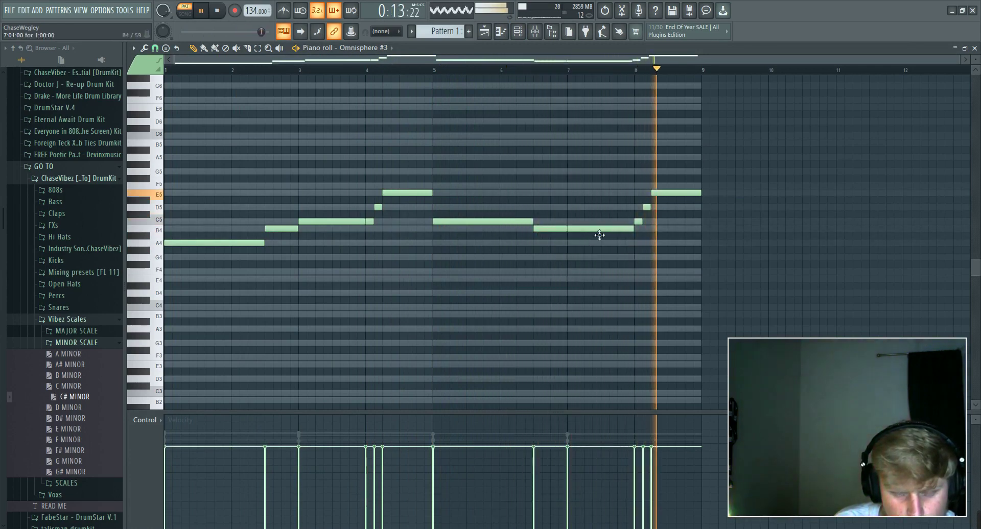
key("space")
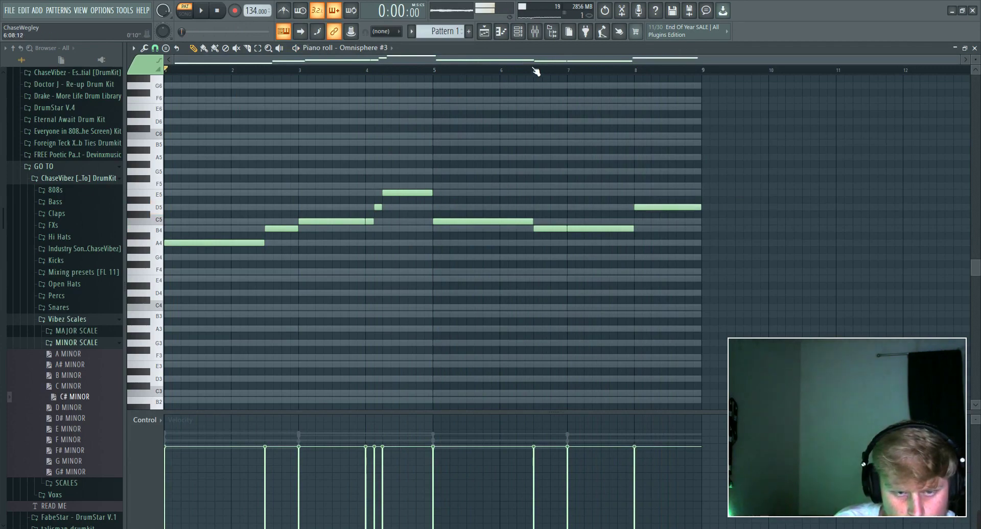
Replace the Omnisphere #3 notes with a copy of the Omnisphere #2 bass line one octave higher and play it back.
key("F6")
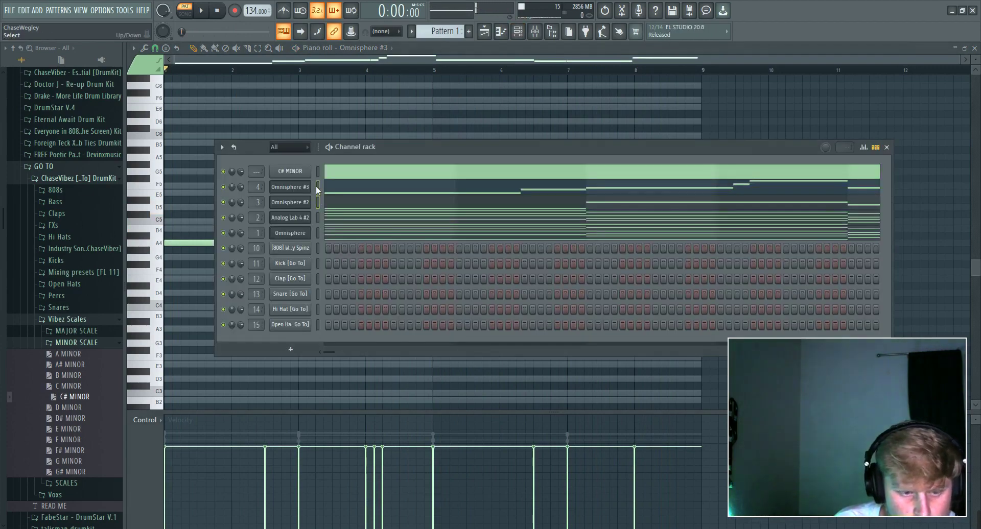
key("F6")
key("space")
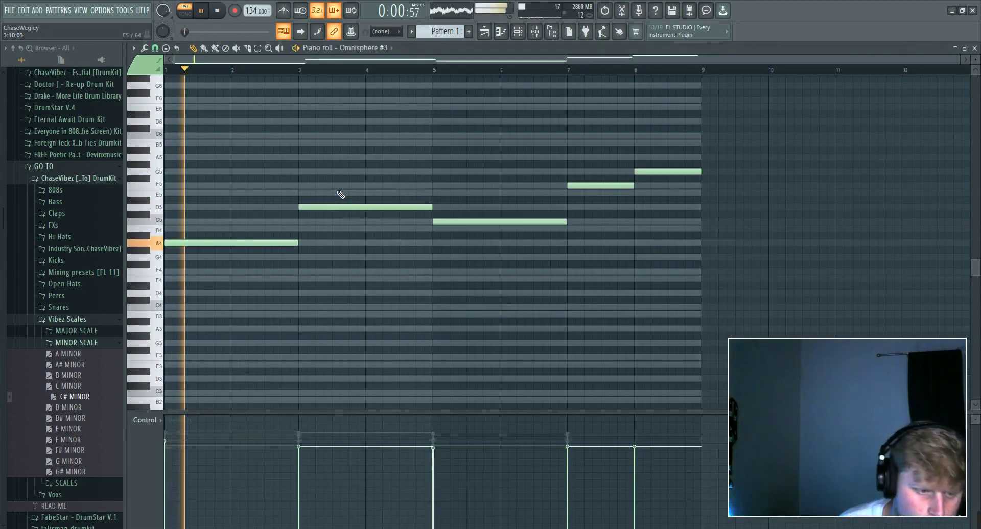
Add a B4 midway through bar 2, lower the note at bar 3 to C5 and restart playback.
left_click(292, 230)
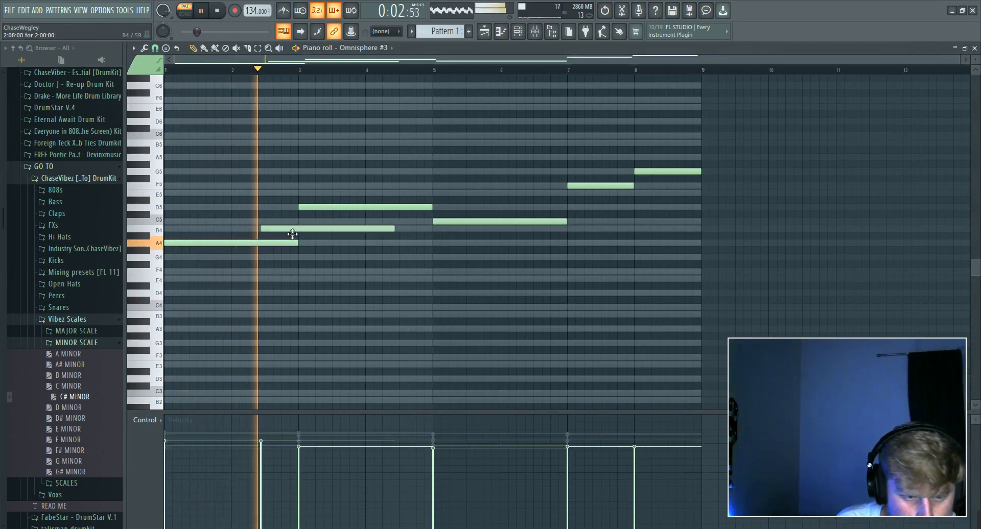
left_click_drag(292, 231, 319, 224)
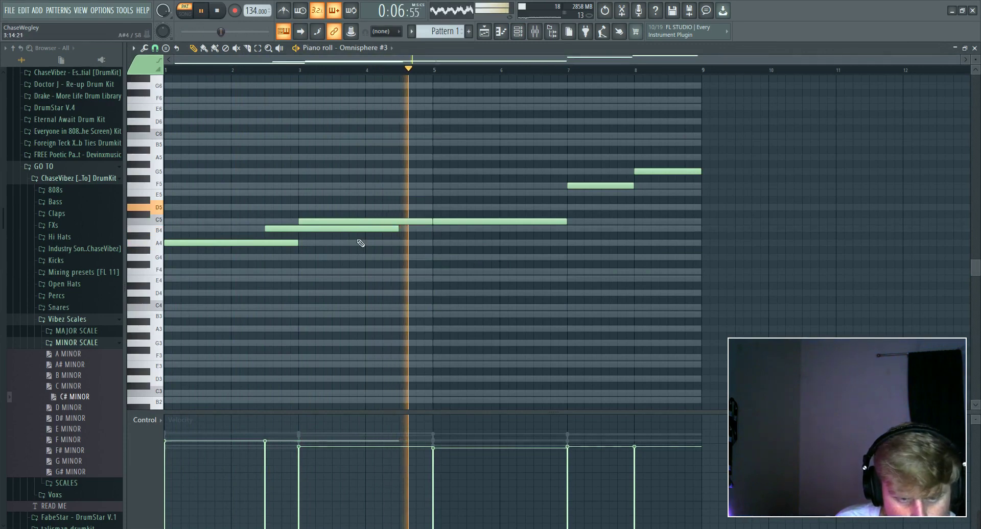
key("space")
key("space")
Trim the A4 and B4 so the lead's opening notes join end to end up to bar 3.
left_click(386, 250)
right_click(412, 251)
key("ctrl+l")
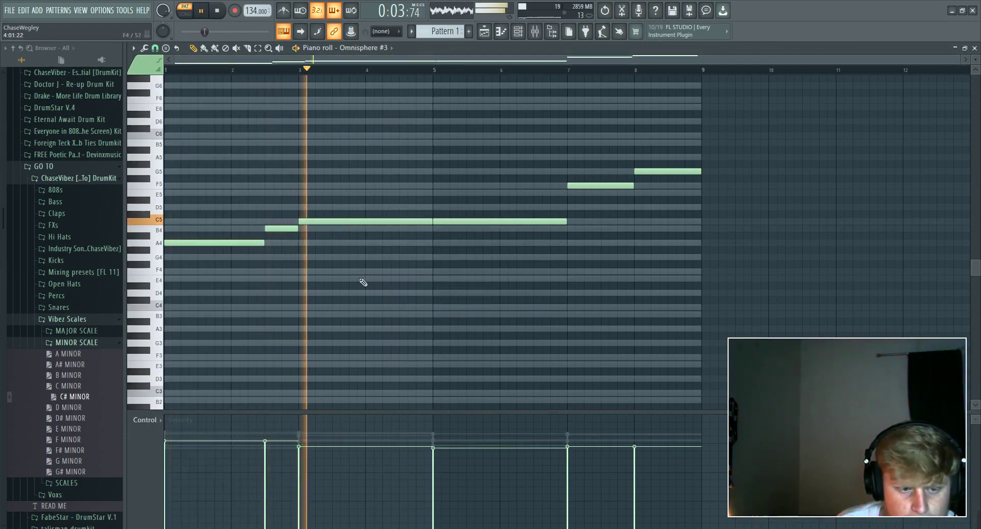
left_click_drag(277, 281, 246, 212)
left_click_drag(264, 244, 266, 244)
left_click(314, 265)
right_click(332, 265)
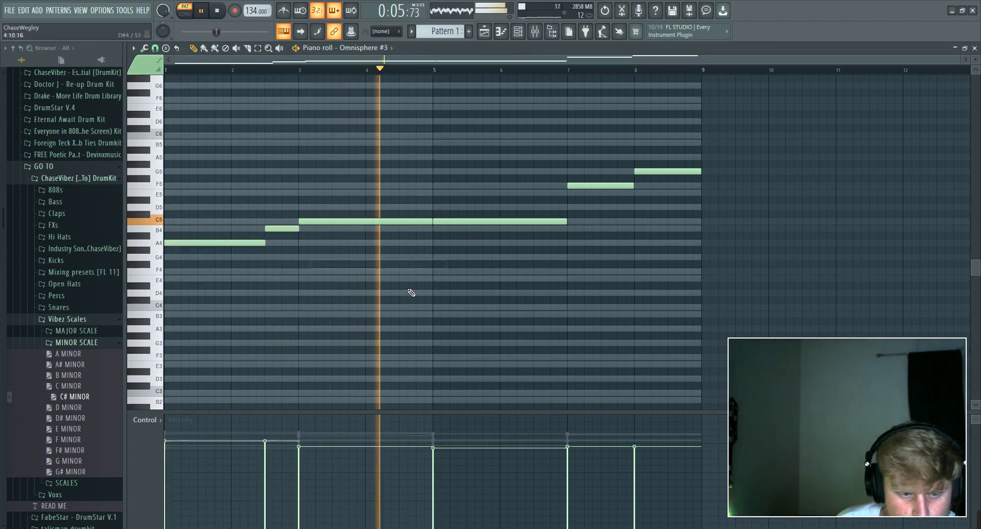
Add a D5 midway through bar 6, trimming it to end at bar 7 and shortening the preceding C5 to meet it.
left_click(460, 223)
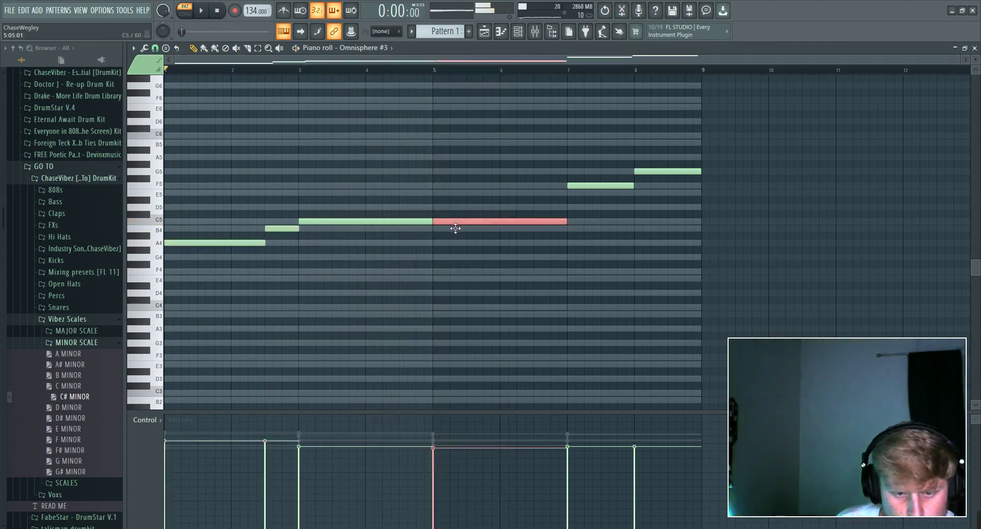
key("space")
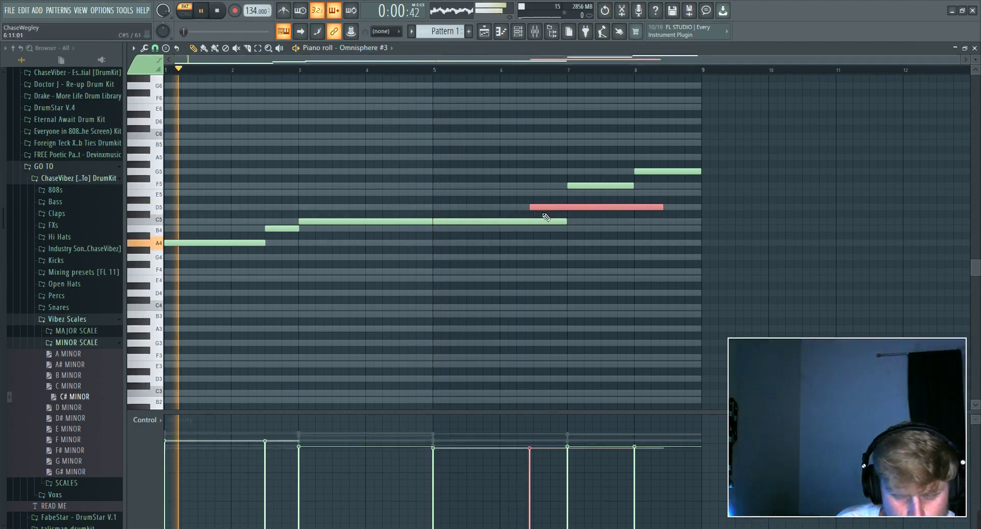
left_click_drag(562, 208, 567, 207)
left_click(593, 187)
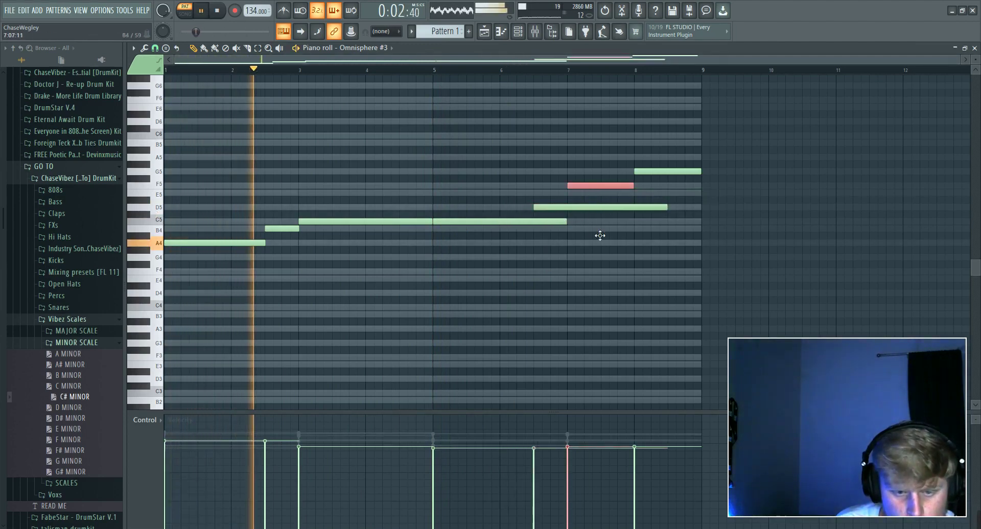
key("ctrl+d")
key("ctrl+l")
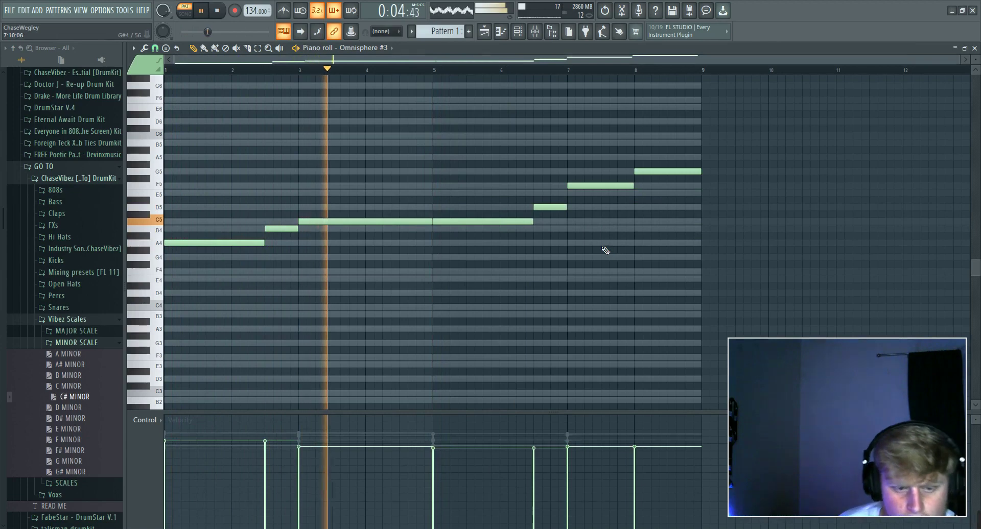
left_click(532, 221)
left_click(539, 229)
right_click(542, 235)
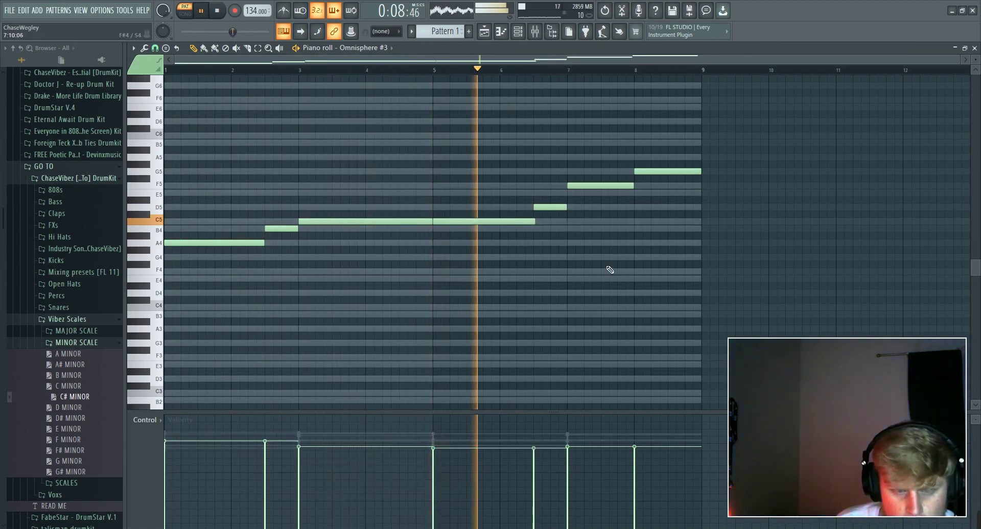
Lower the bar 7 note to E5 and the bar 8 note to D5, checking the lead against the Omnisphere #2 bass line.
left_click(591, 181)
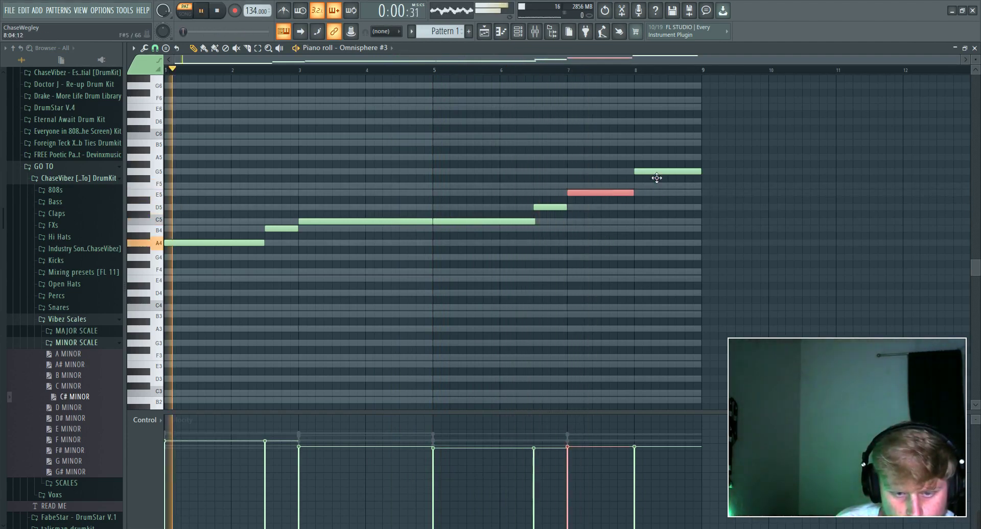
left_click_drag(657, 178, 659, 212)
left_click(518, 31)
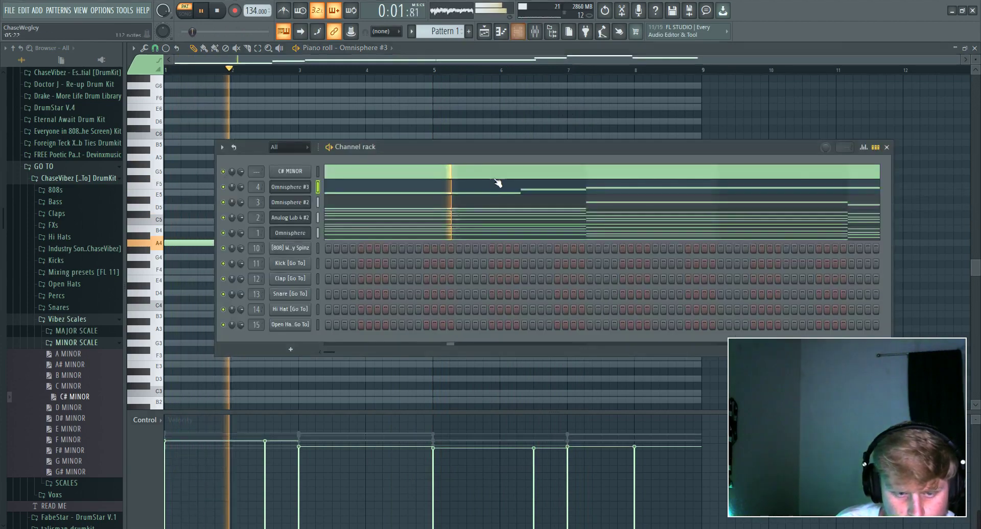
left_click(482, 204)
key("F6")
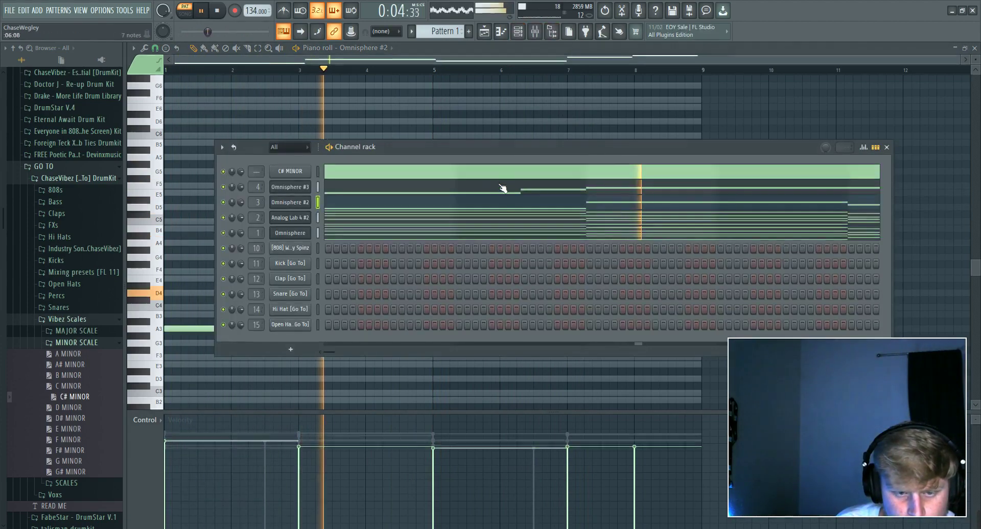
left_click(502, 188)
Remove the stray C5 from bar 7, raise the bar 7 note to F5 and the bar 8 note to G5.
left_click(584, 220)
right_click(593, 228, "ctrl")
right_click(781, 245)
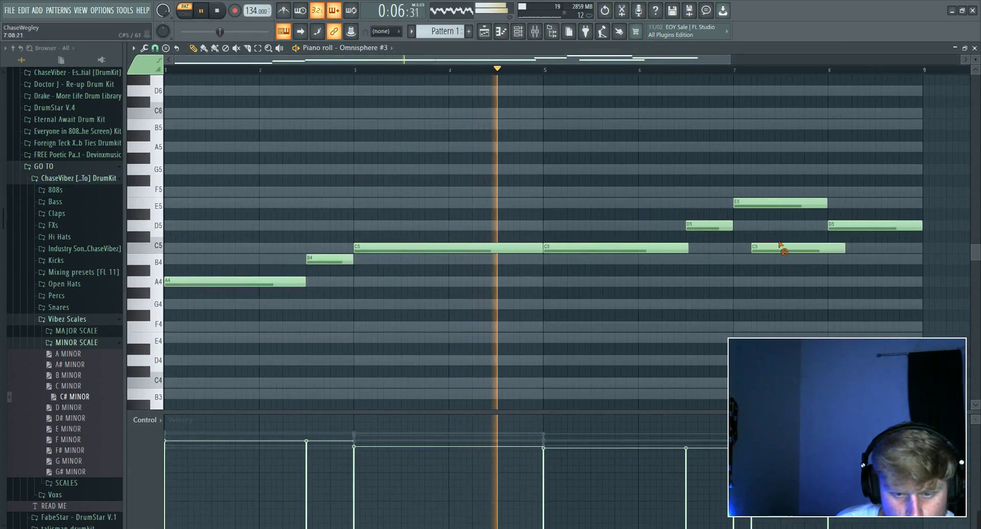
left_click_drag(754, 206, 751, 195)
left_click(733, 228)
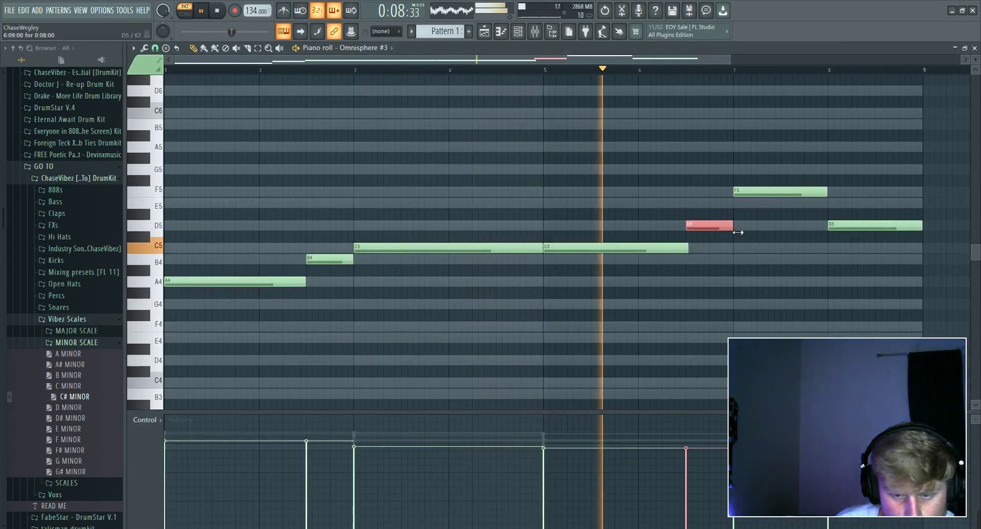
left_click_drag(602, 60, 725, 62)
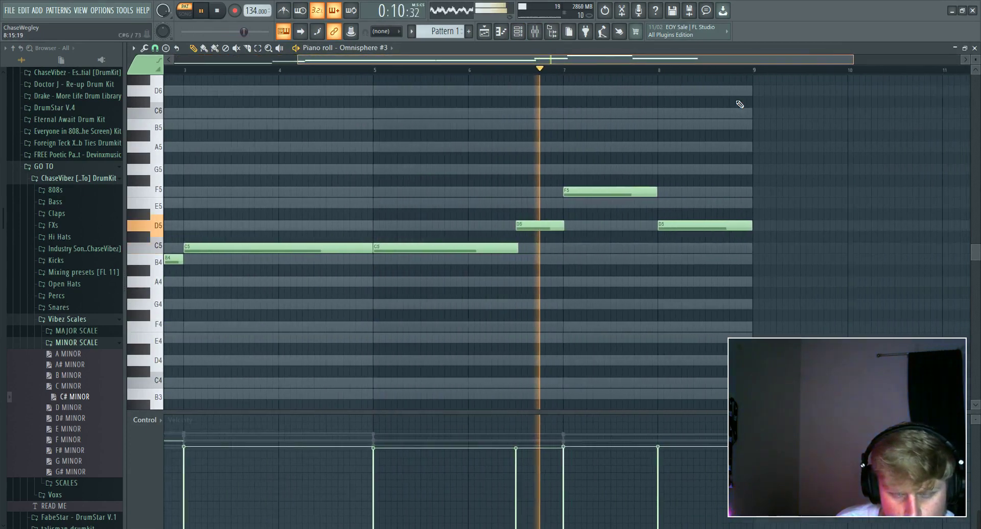
left_click_drag(669, 227, 668, 205)
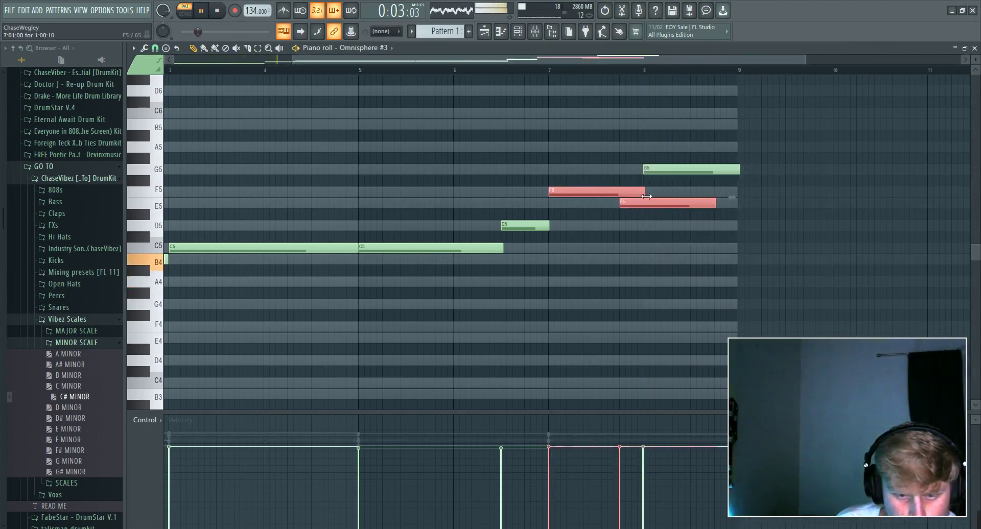
Shorten the F5 in bar 7 and fit a short E5 between it and the G5 at bar 8.
left_click_drag(632, 196, 624, 198)
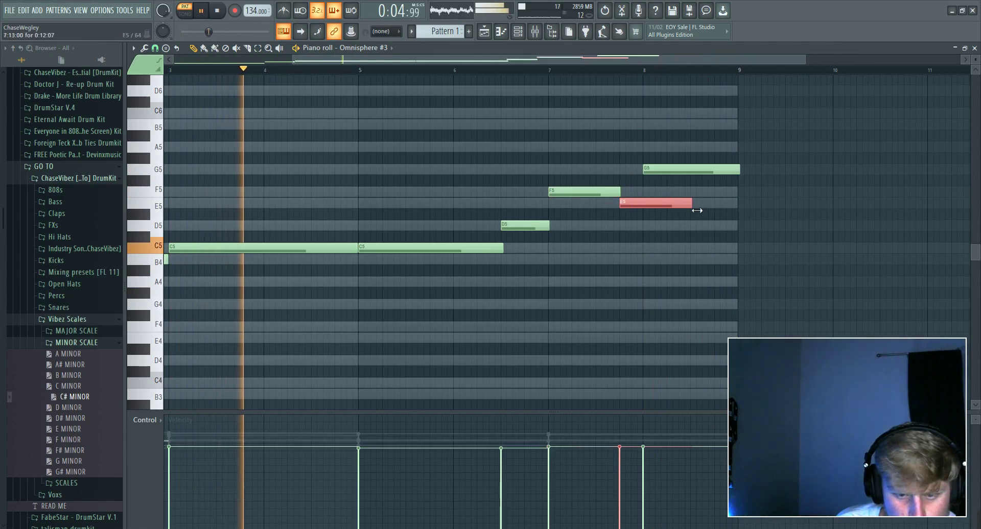
left_click_drag(696, 210, 644, 219)
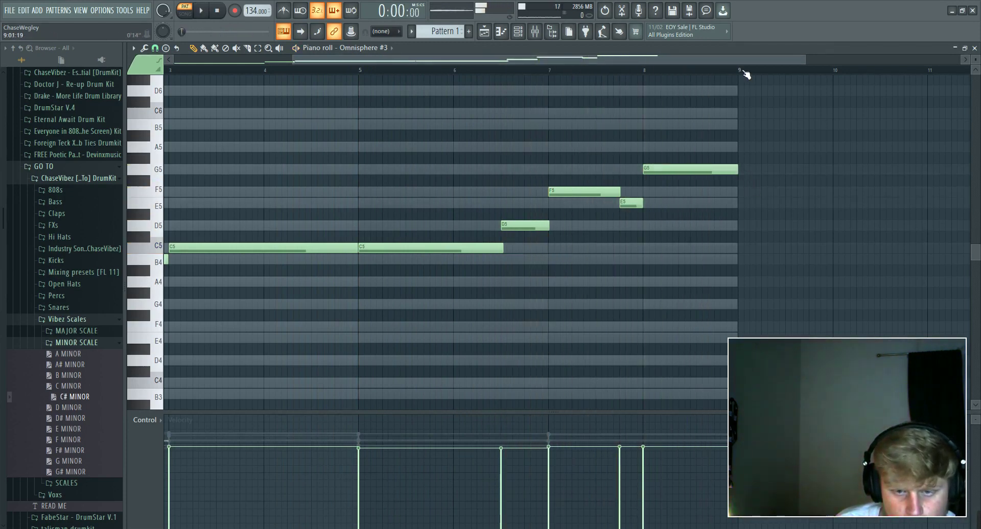
scroll(746, 74, "up", 5)
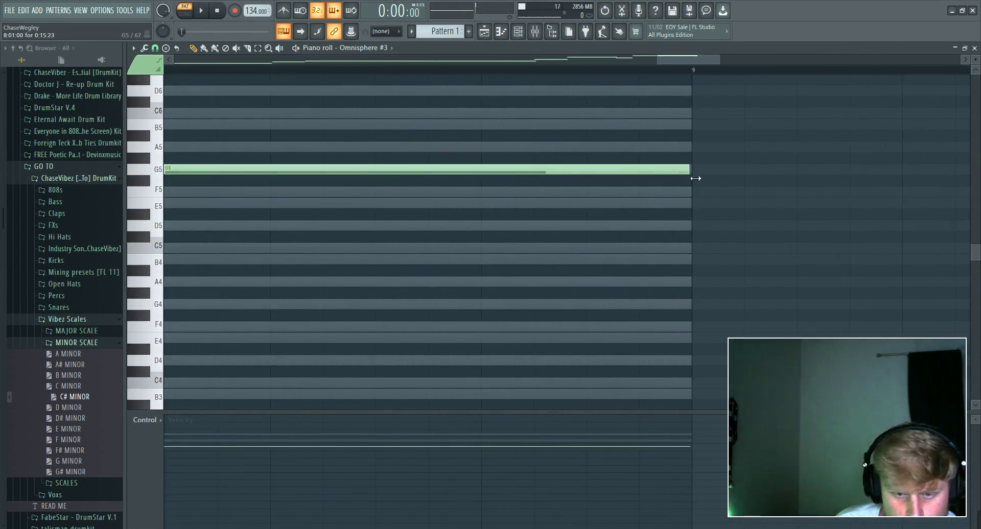
scroll(648, 74, "down", 5)
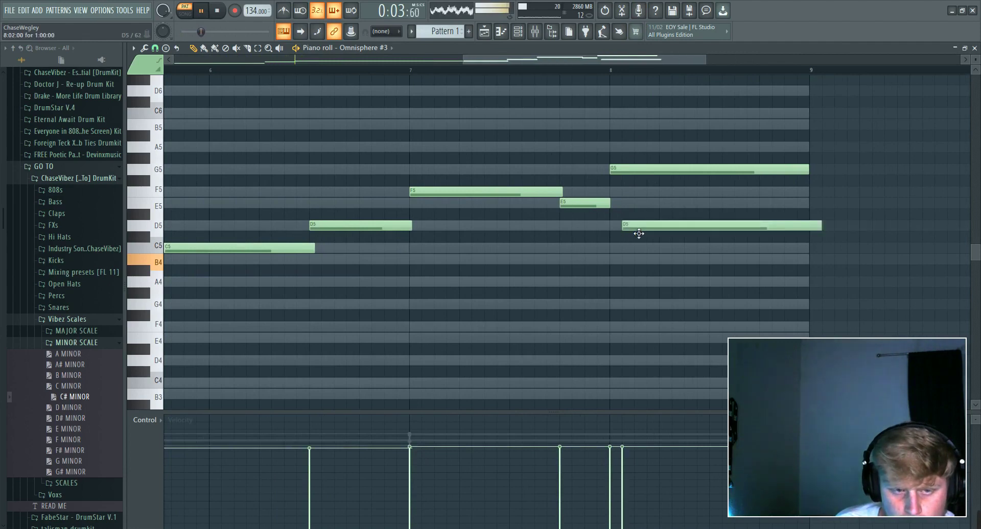
Delete the extra D5 in bar 8 and the short E5 before it, lengthening F5 to fill bar 7.
right_click(639, 230)
scroll(619, 76, "down", 2)
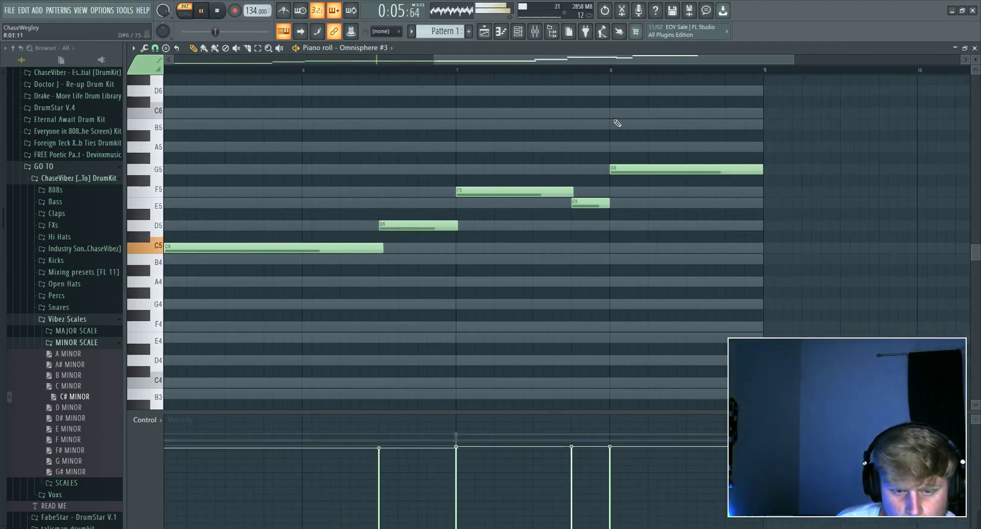
right_click(587, 203)
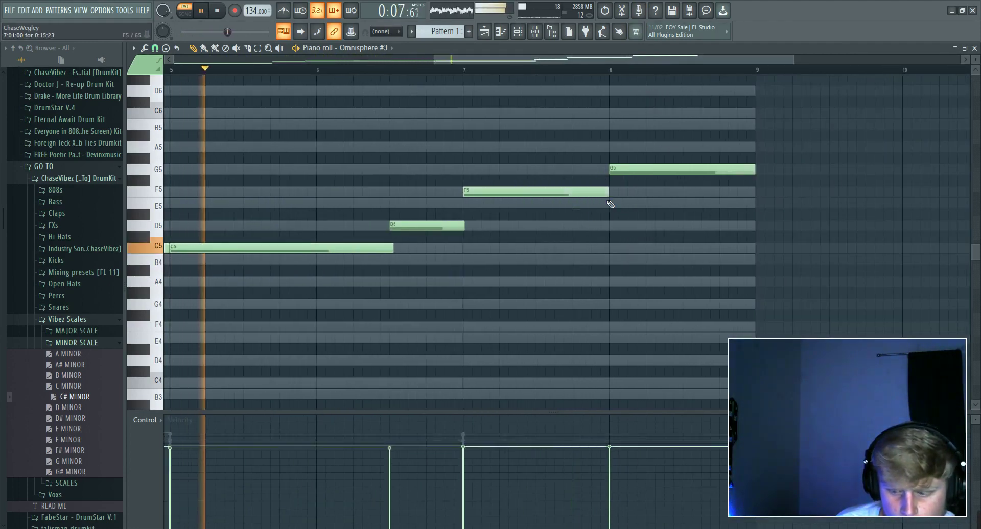
scroll(548, 73, "down", 3)
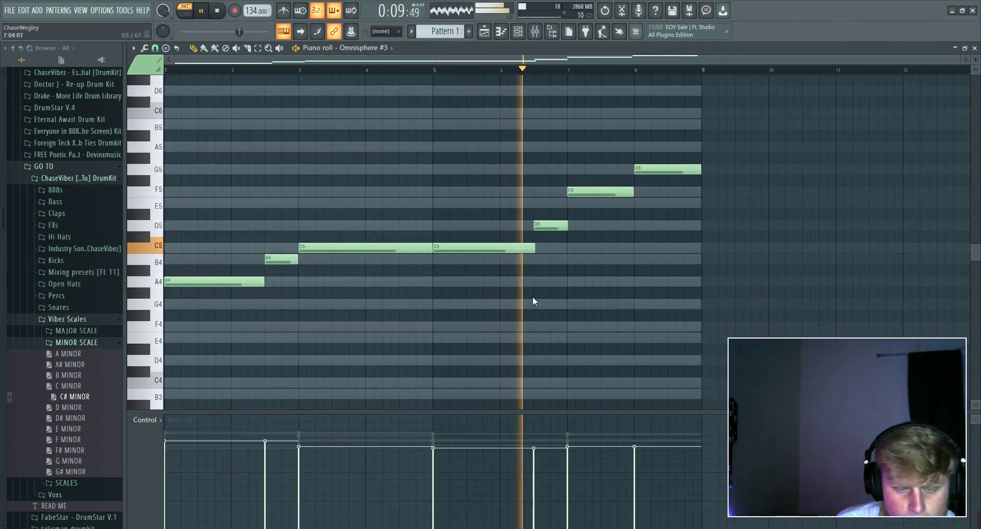
Save the project as "(Ambient) Xo feelings 134BPM Key A" plus the bracketed producer credit in the FL 20 FLPS December 2020 folder.
key("ctrl+s")
left_click(381, 304)
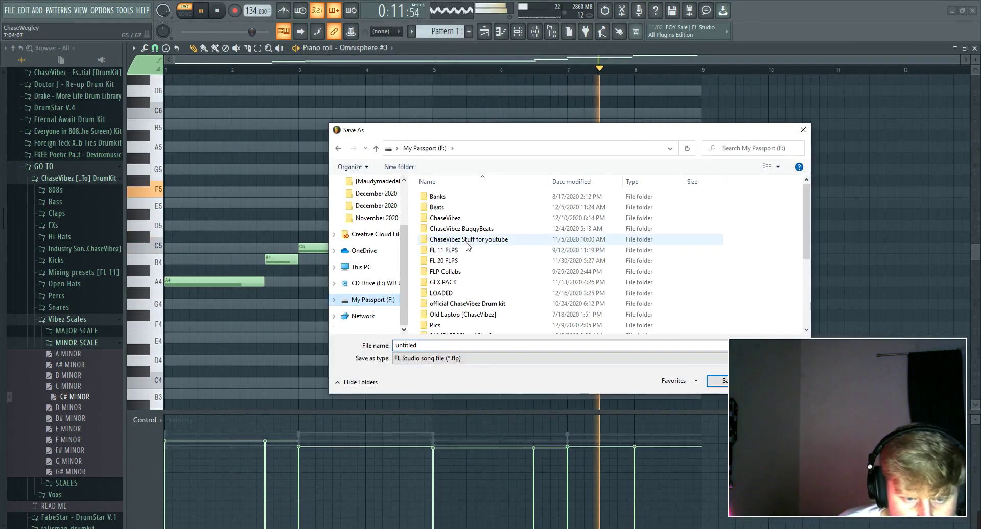
double_click(464, 265)
double_click(454, 207)
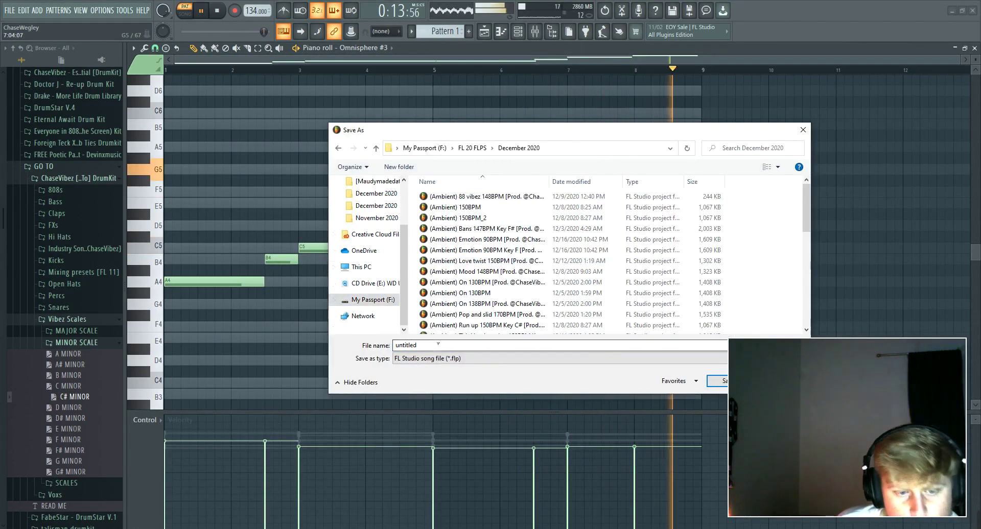
type("(")
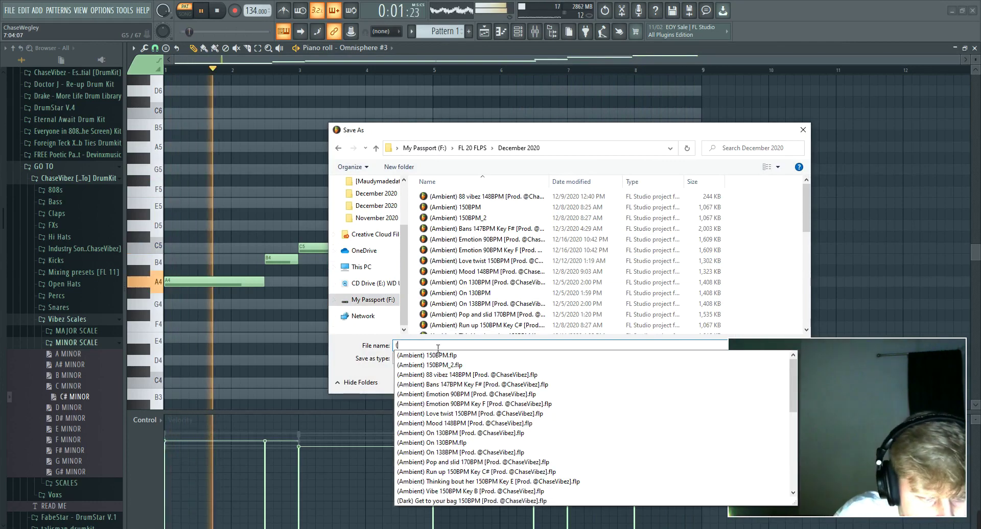
type("Ambient")
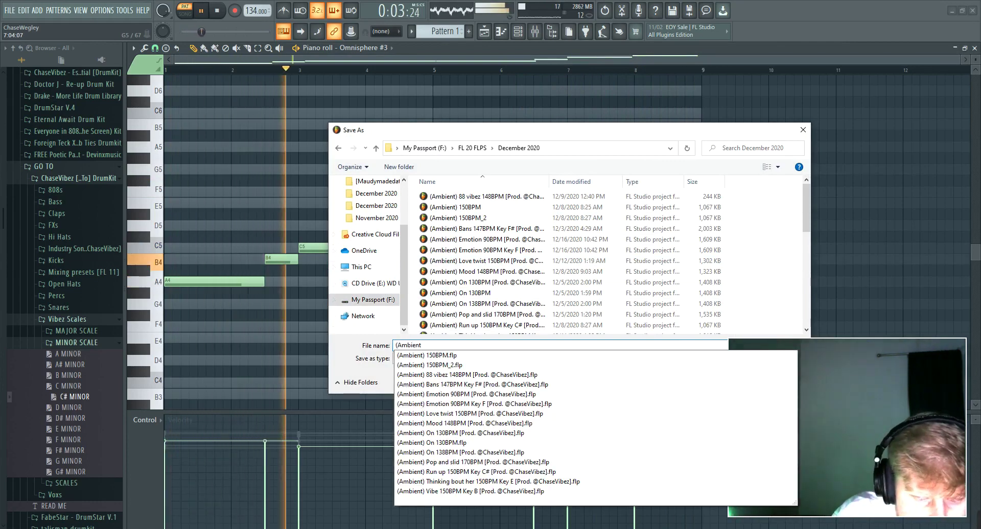
type(") Xo feelings 134BPM Key")
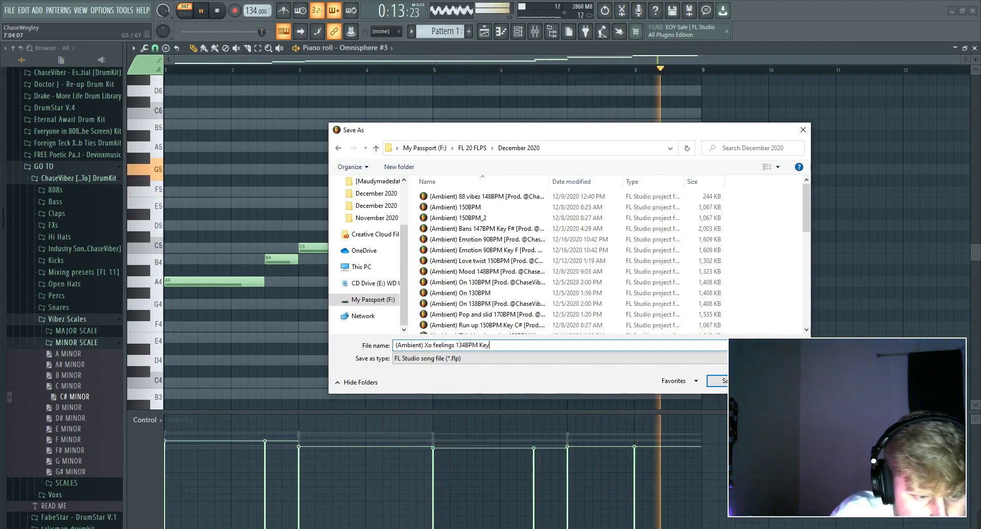
type("[P")
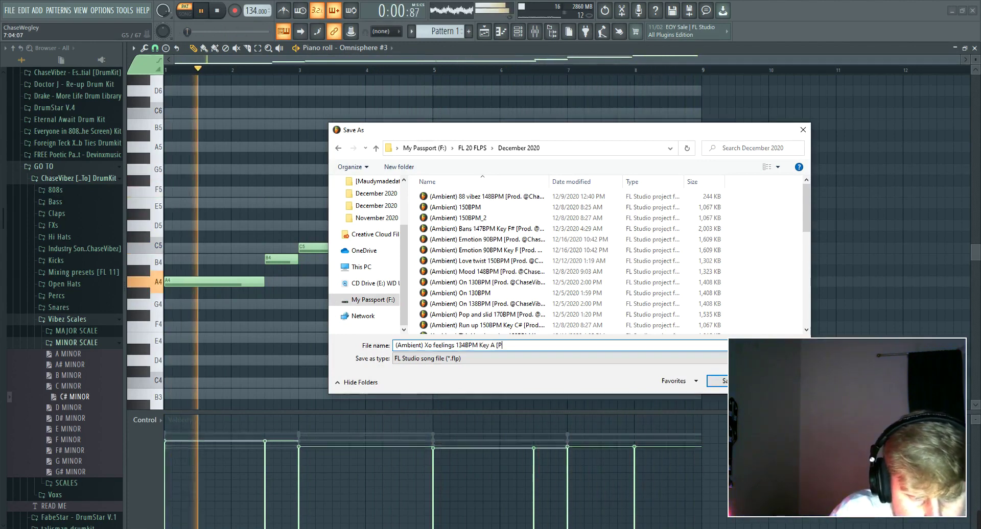
type("rod. @Chase")
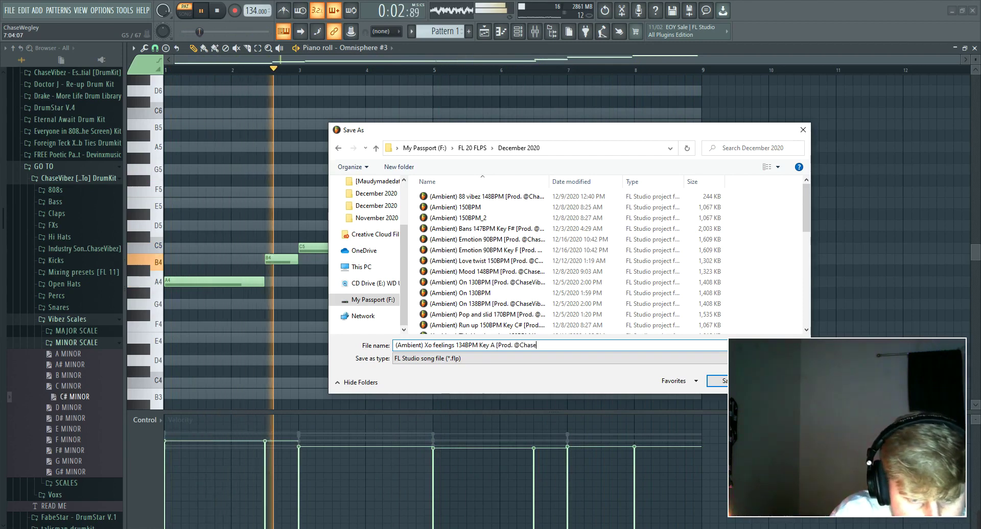
type("Vibez]")
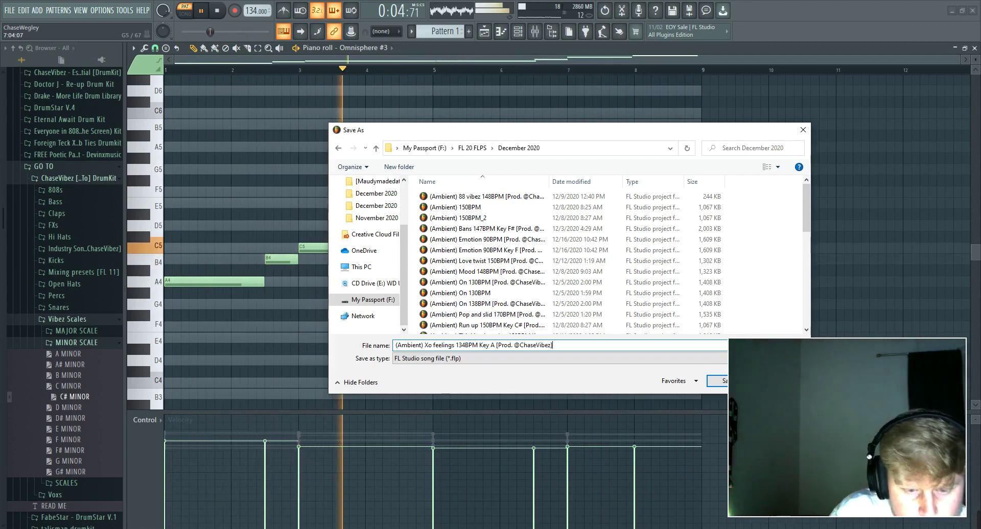
key("Return")
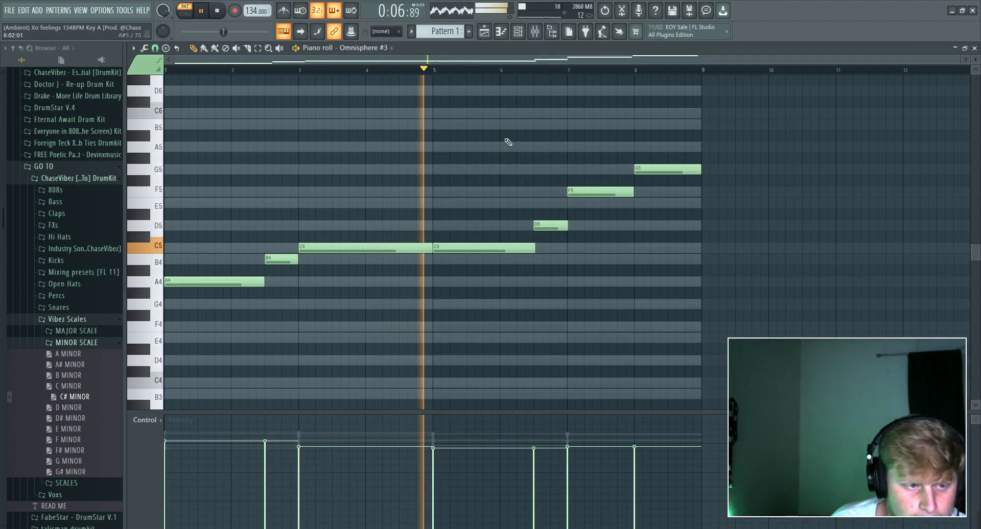
Stop playback and insert an Arcade instrument channel next to Omnisphere #3 in the channel rack.
left_click(535, 31)
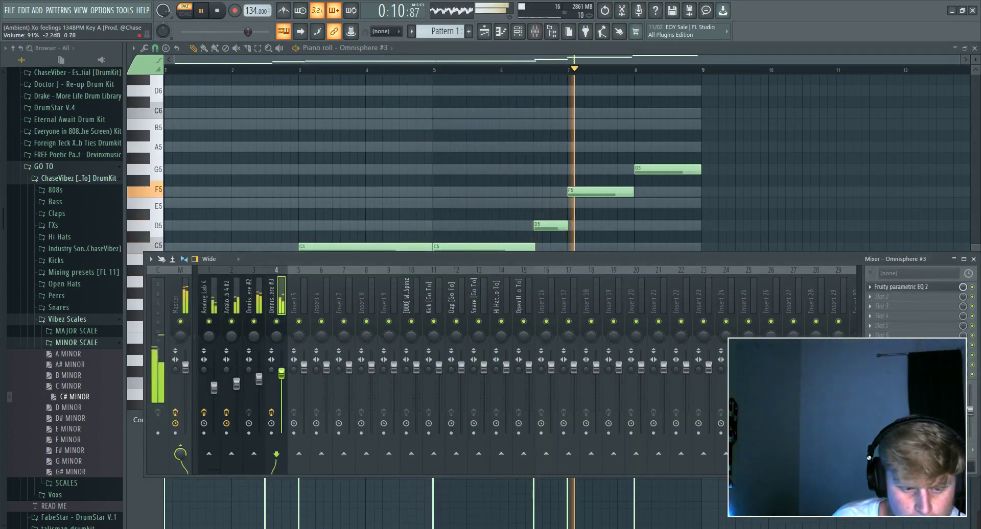
key("F9")
key("space")
key("F6")
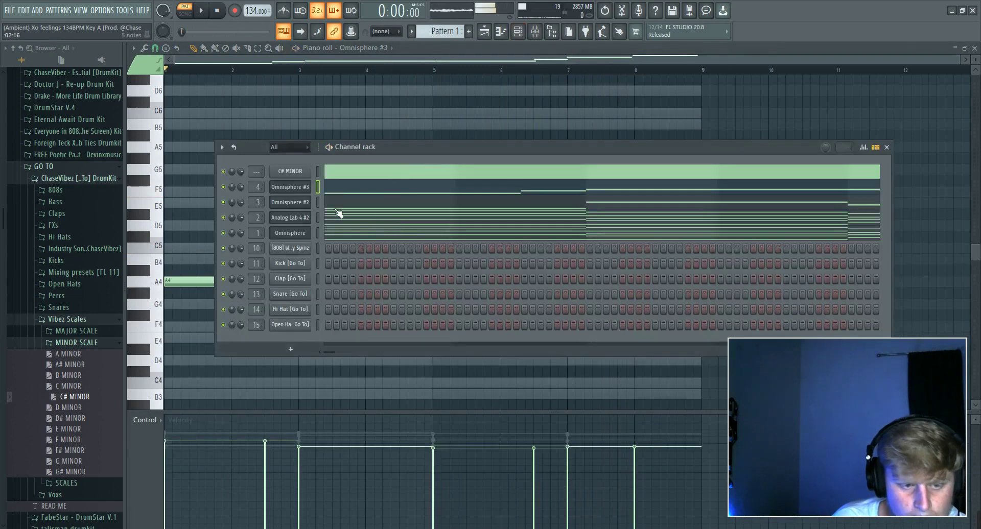
right_click(303, 193)
mouse_move(357, 256)
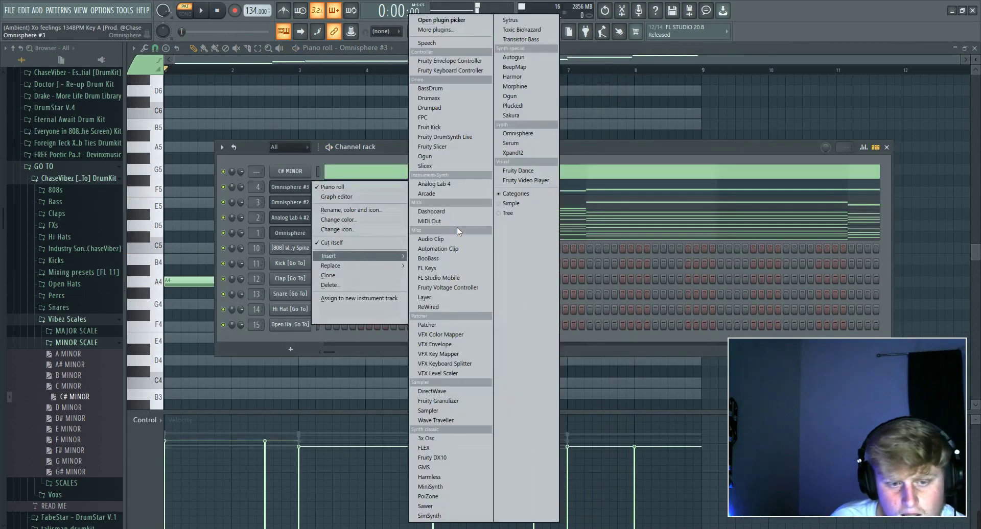
left_click(443, 197)
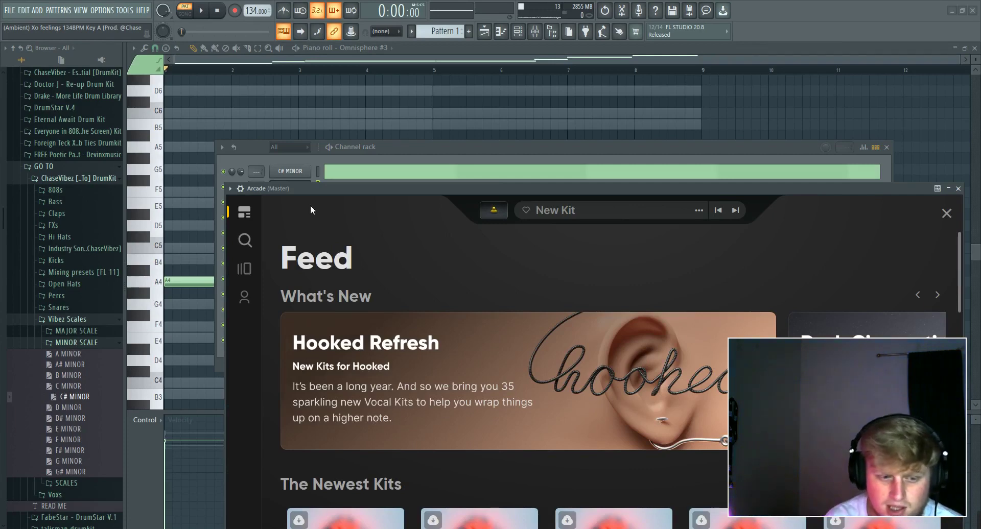
Browse Arcade's Lines to Distant Voices and load its Mists Of Time kit.
left_click(244, 298)
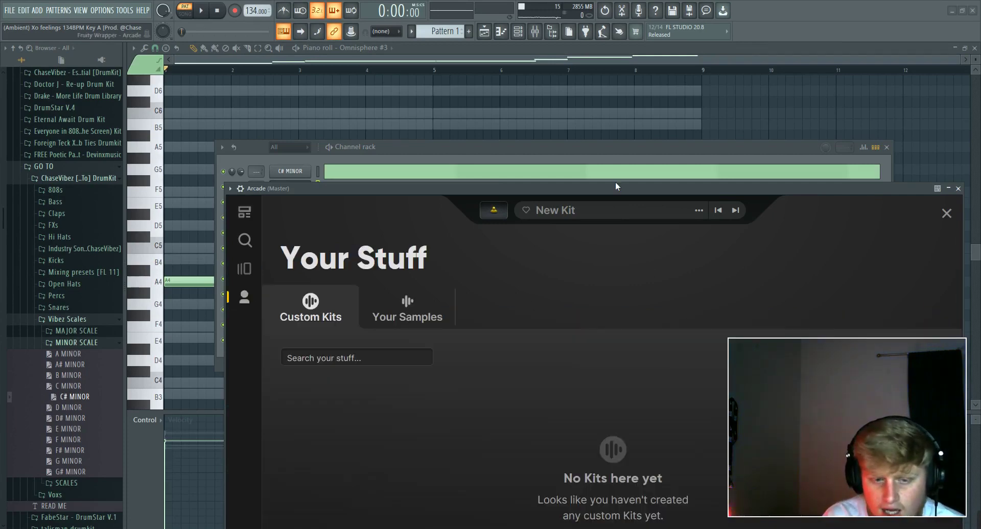
left_click_drag(609, 182, 534, 85)
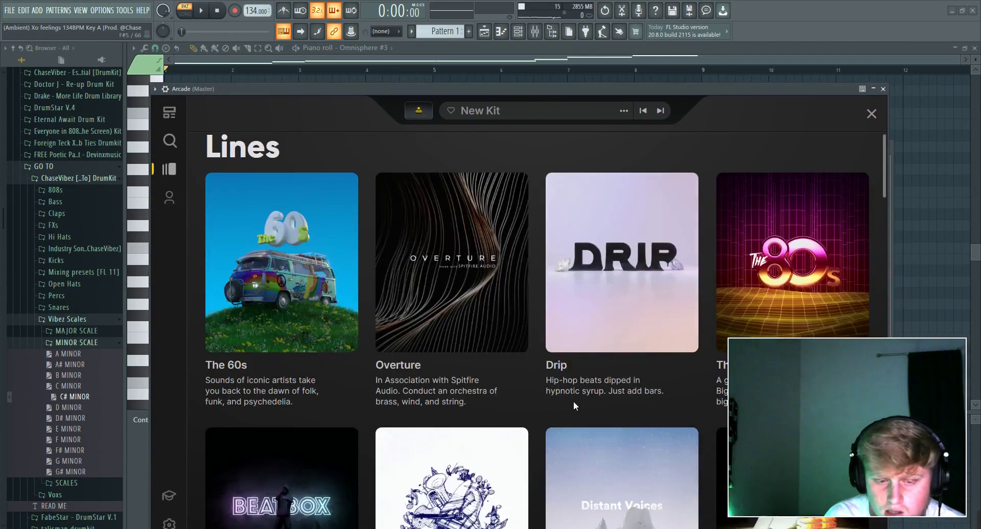
left_click(639, 500)
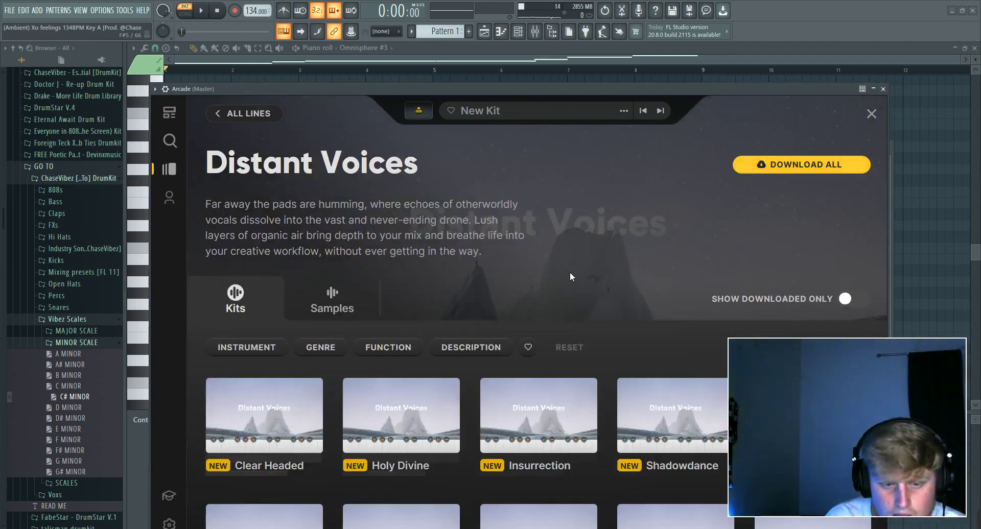
scroll(569, 272, "down", 4)
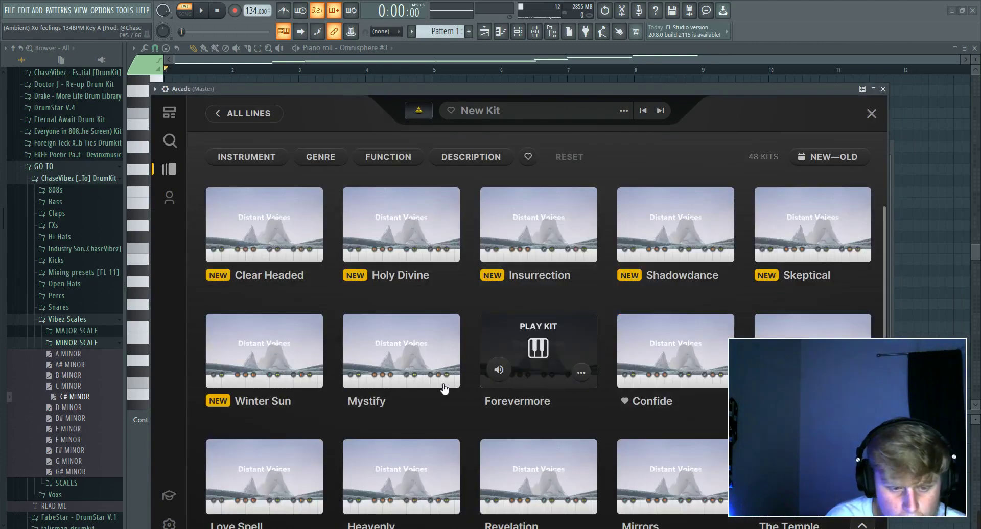
left_click(443, 389)
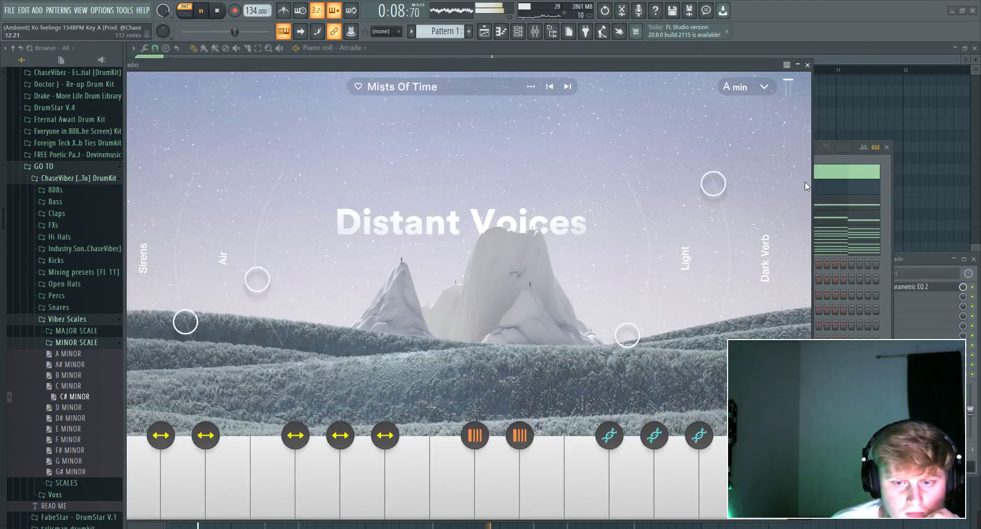
Lay out the Arcade notes in the piano roll: C5 at bar 1, D5 at bar 3 and B4 at bar 5.
left_click(858, 173)
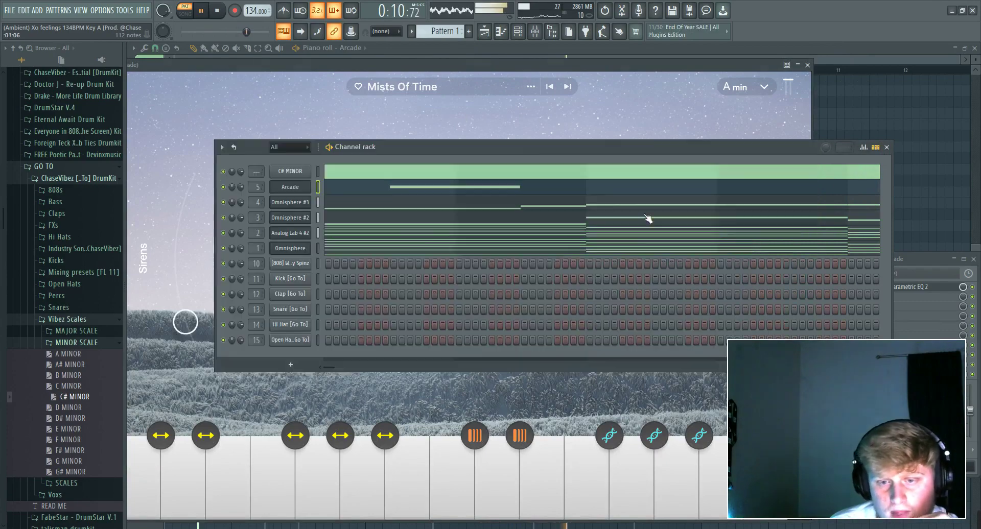
left_click(403, 189)
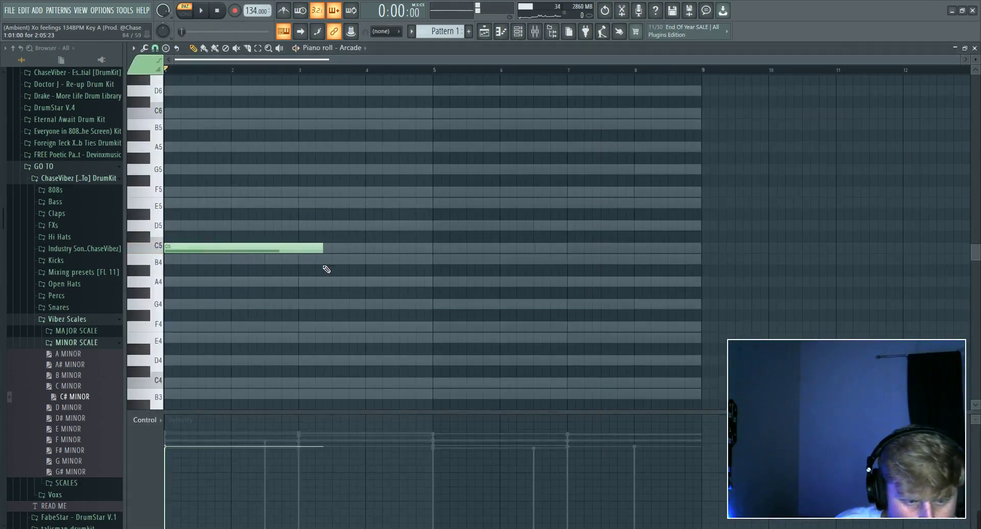
key("space")
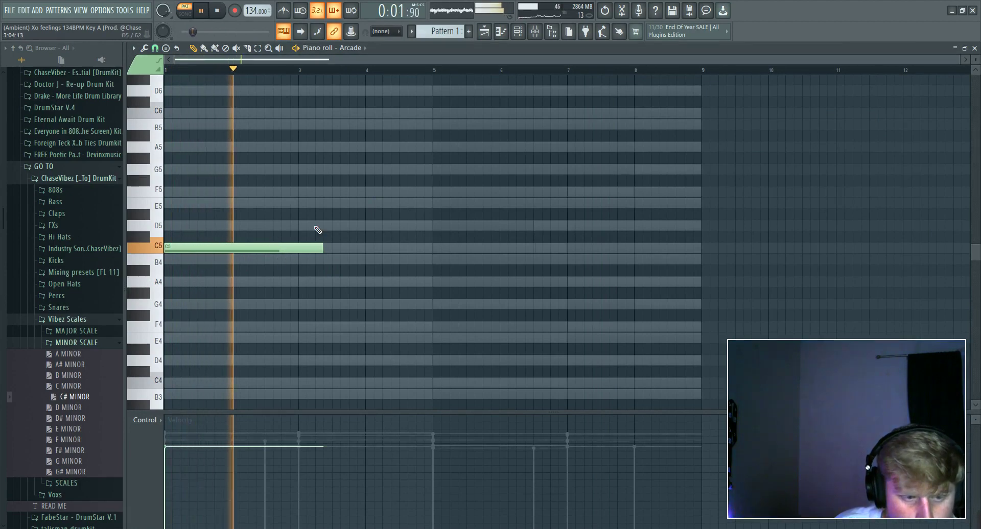
left_click(320, 226)
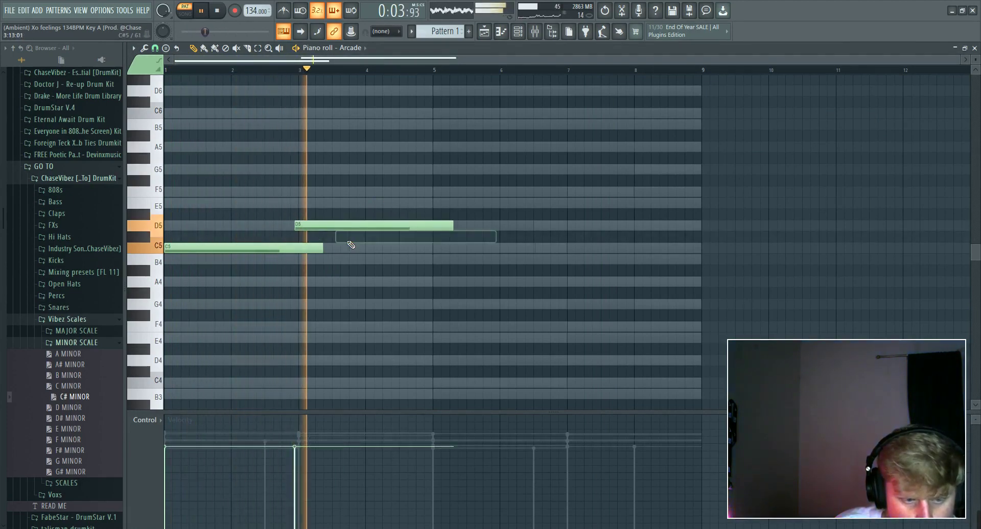
left_click_drag(335, 228, 339, 230)
left_click(435, 261)
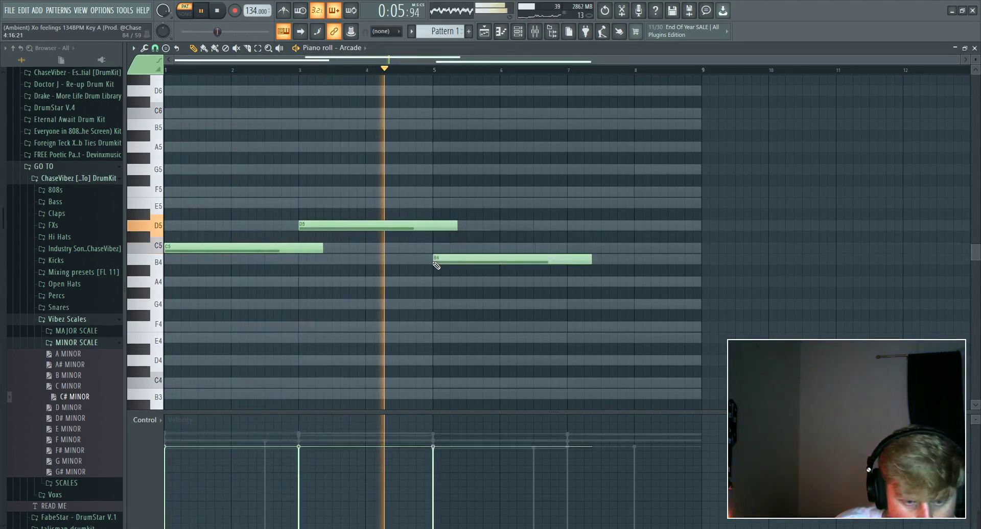
Make the Arcade notes legato, delete the B4, and duplicate the C5 and D5 notes into bars 5 to 8.
key("ctrl+l")
right_click(537, 261)
key("ctrl+b")
key("space")
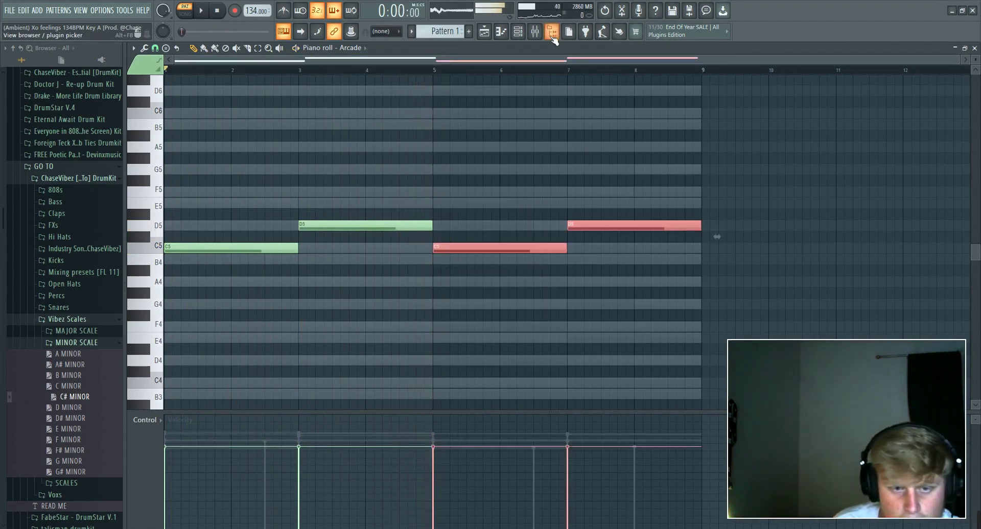
Roll off the lows and highs of the Arcade mixer track with Fruity parametric EQ 2 and check it in playback.
left_click(535, 31)
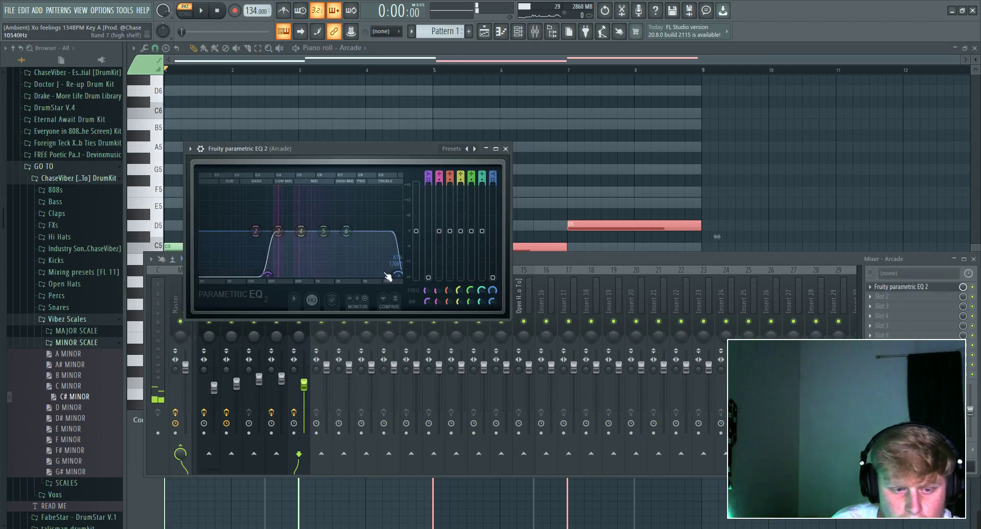
key("space")
left_click(507, 150)
left_click(457, 170)
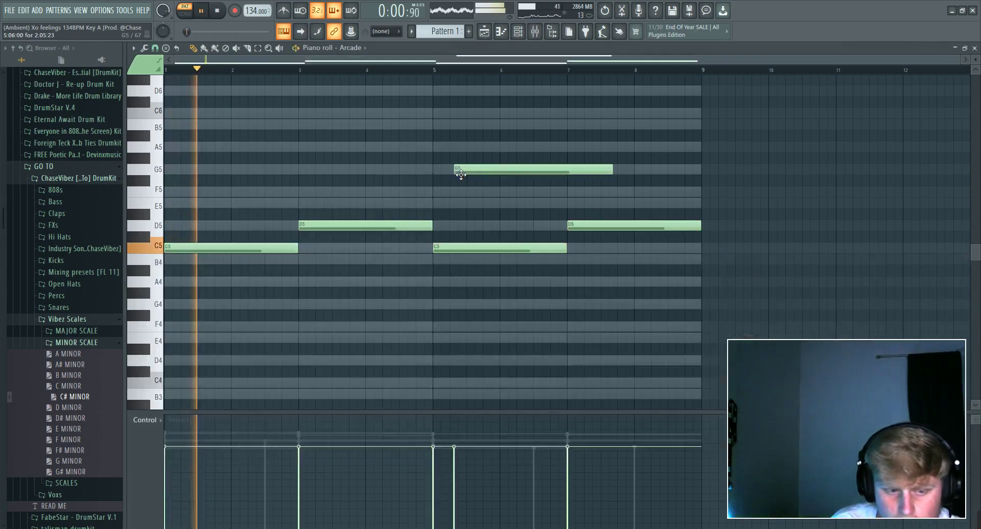
right_click(458, 170)
key("space")
Place Pattern 1 at bar 1 of Track 1 in the playlist and delete the C# MINOR scale channel.
left_click(484, 32)
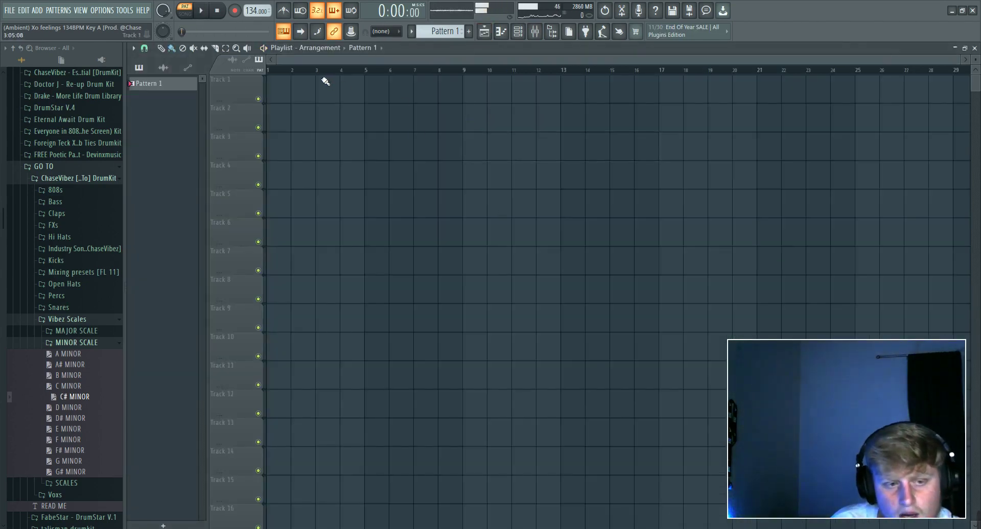
mouse_move(312, 90)
left_mouse_down()
mouse_move(337, 106)
mouse_move(310, 97)
left_mouse_up()
left_click(518, 32)
right_click(303, 172)
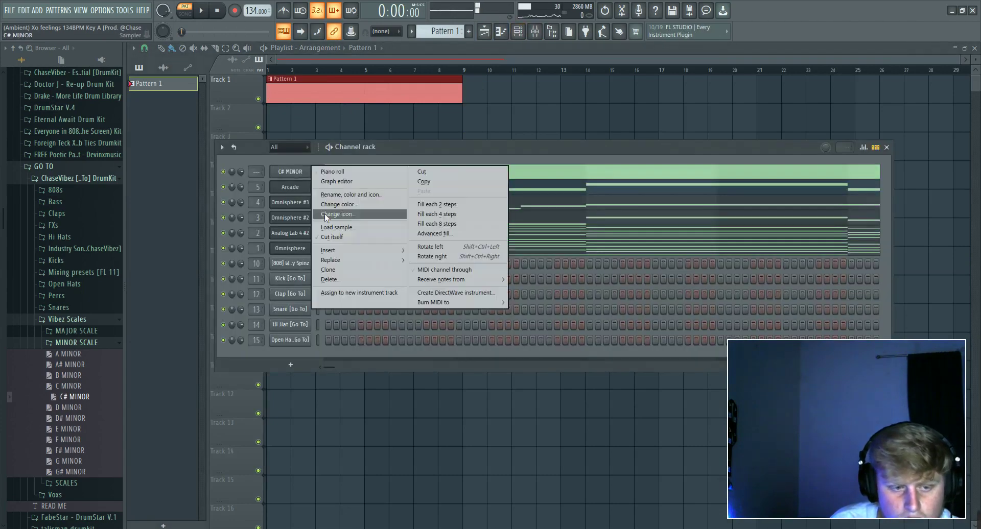
left_click(362, 282)
left_click(471, 121)
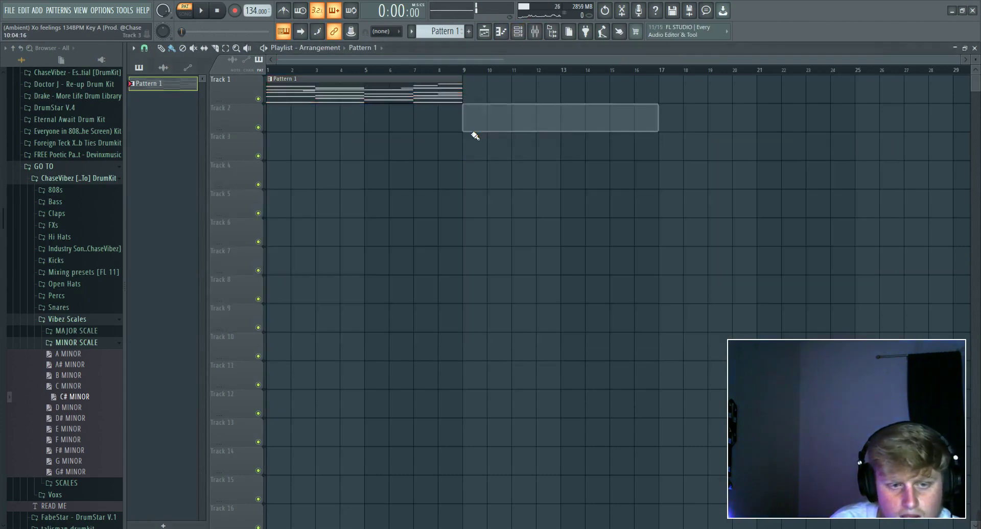
Split Pattern 1 by channel so each instrument has its own pattern.
left_click(418, 31)
left_click(509, 191)
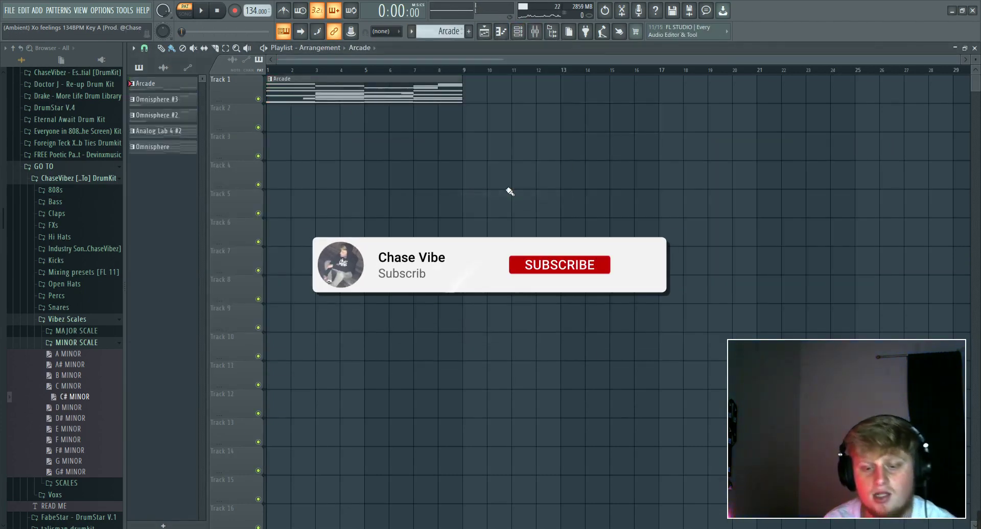